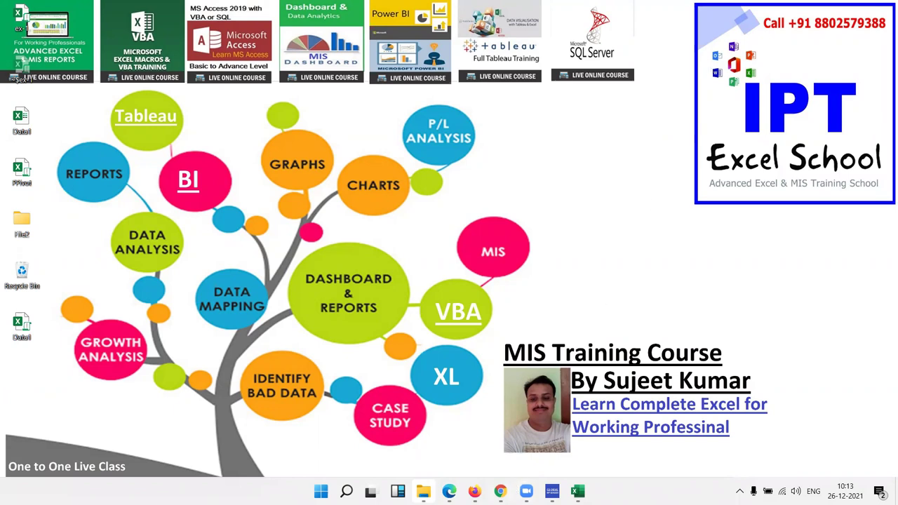
- Highlight the YouTube Studio comment about a sheet auto-locking the next day, then minimize Chrome
left_click(500, 491)
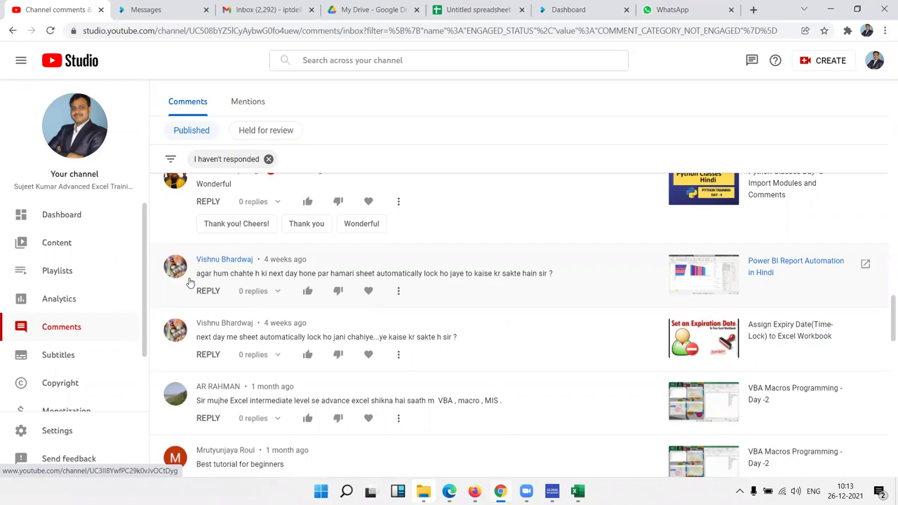
left_click_drag(198, 273, 554, 279)
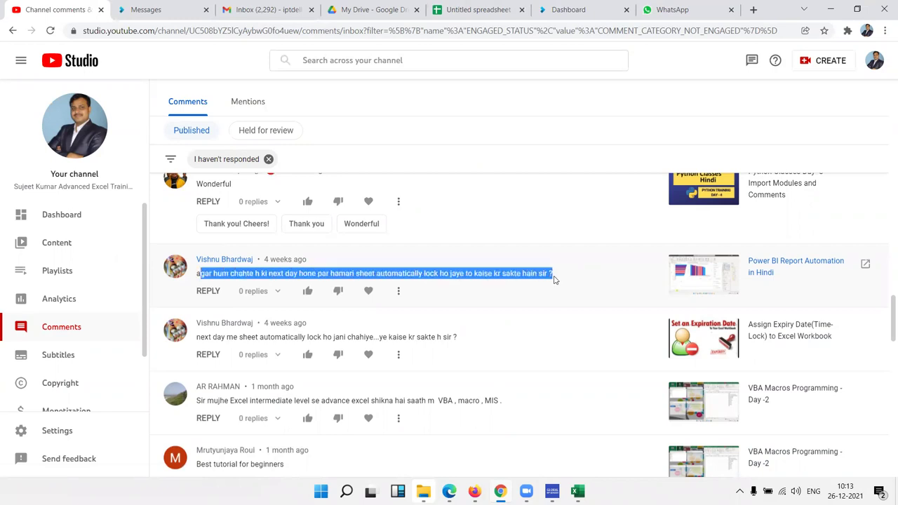
double_click(202, 273)
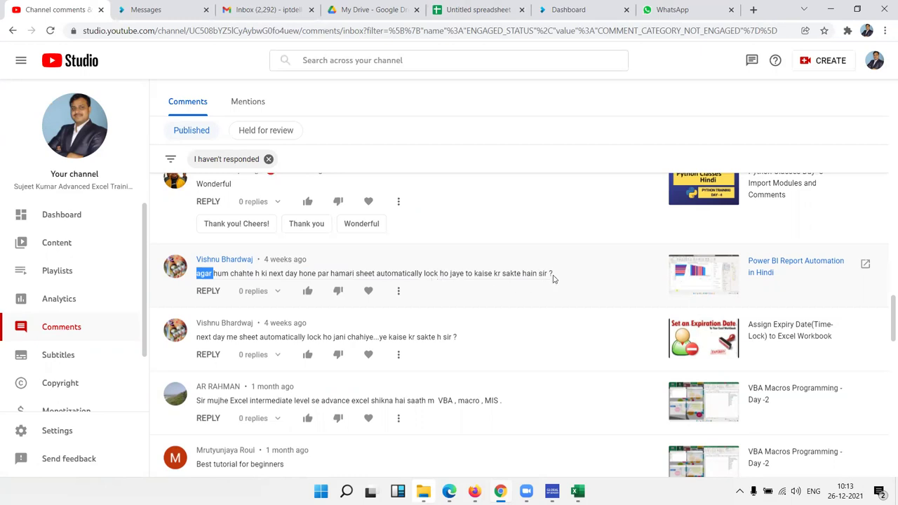
mouse_move(552, 275)
left_mouse_down()
mouse_move(198, 275)
mouse_move(196, 261)
left_mouse_up()
double_click(221, 274)
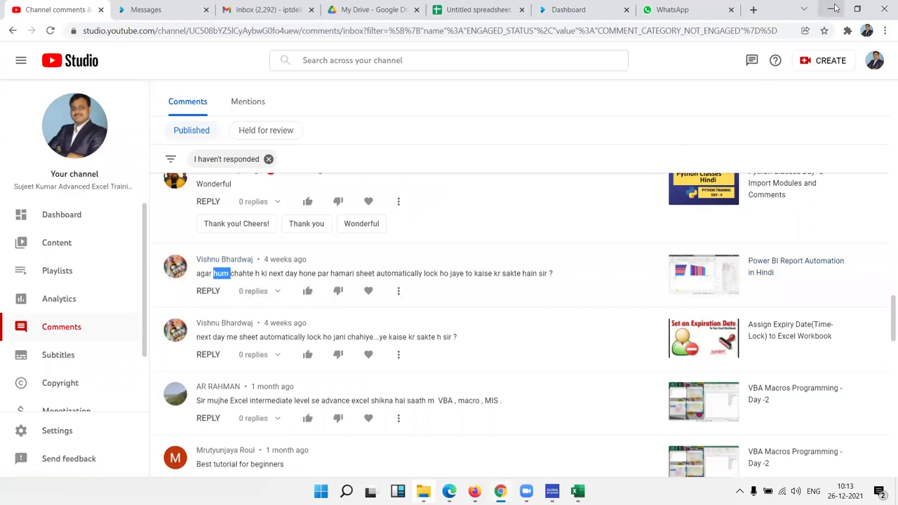
left_click(835, 8)
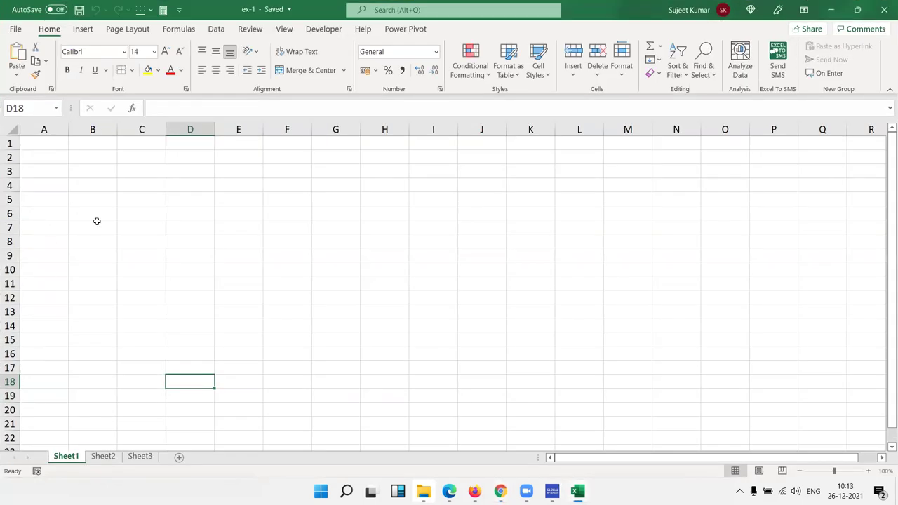
- Rename Sheet1 to Welcome
left_click(98, 226)
double_click(70, 458)
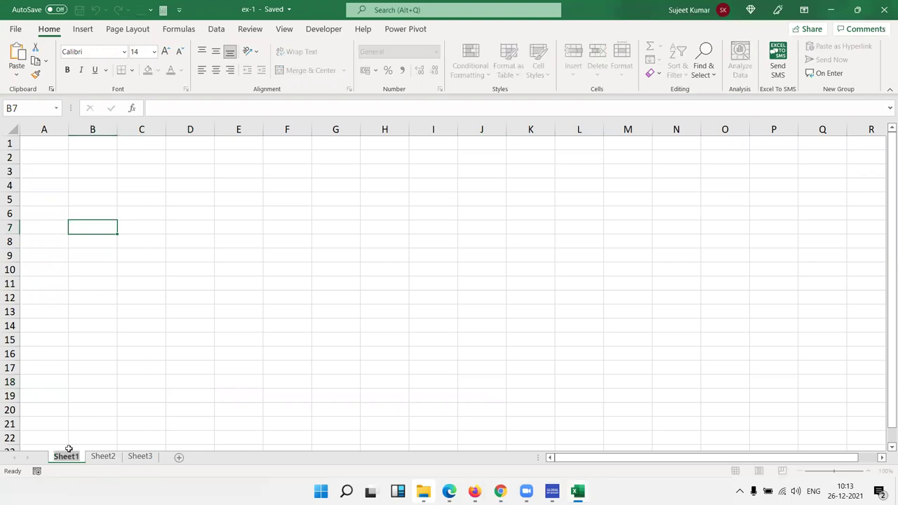
type("We")
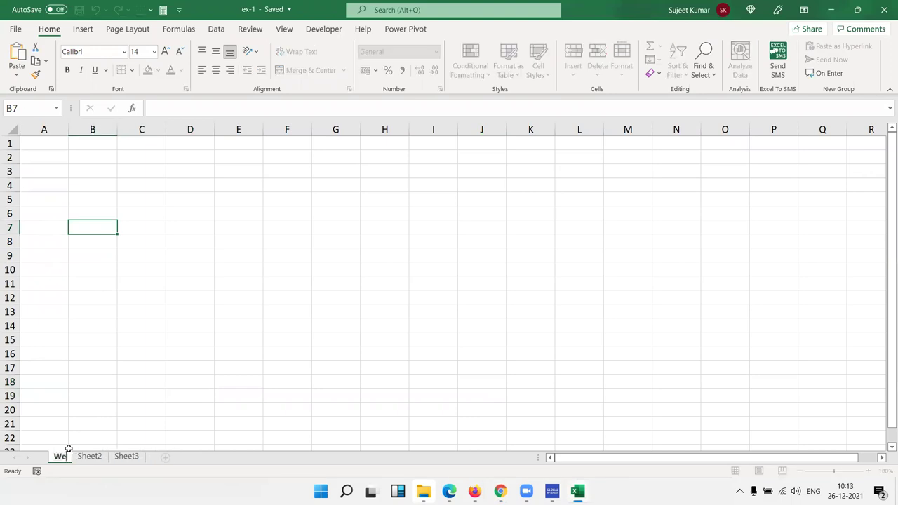
type("lc")
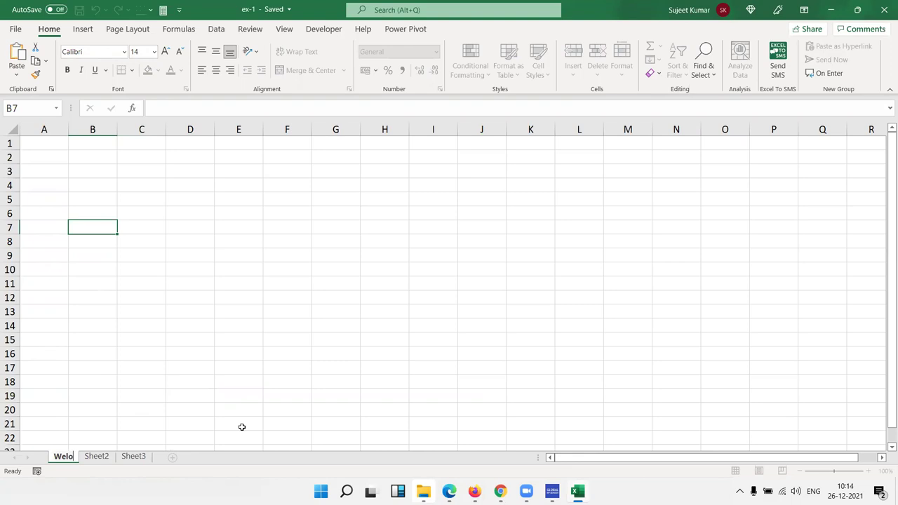
type("ome")
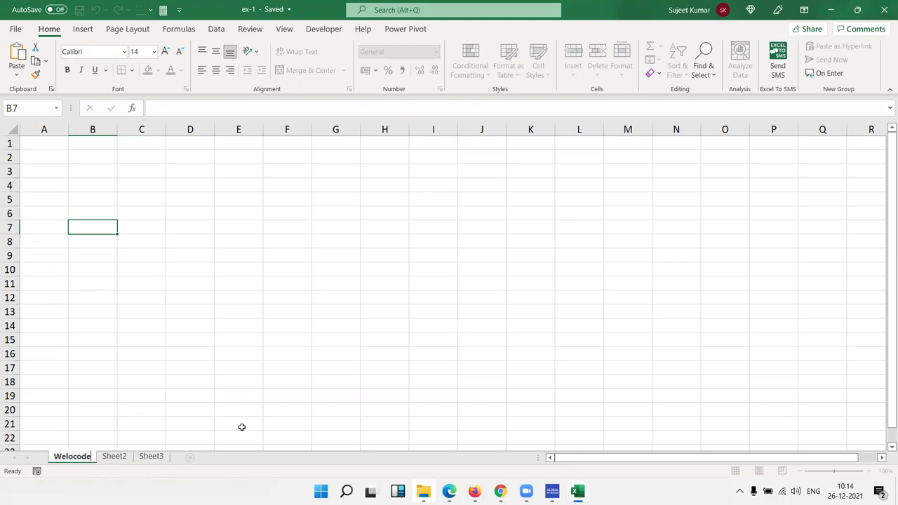
key("BackSpace")
key("BackSpace")
type("me")
key("Return")
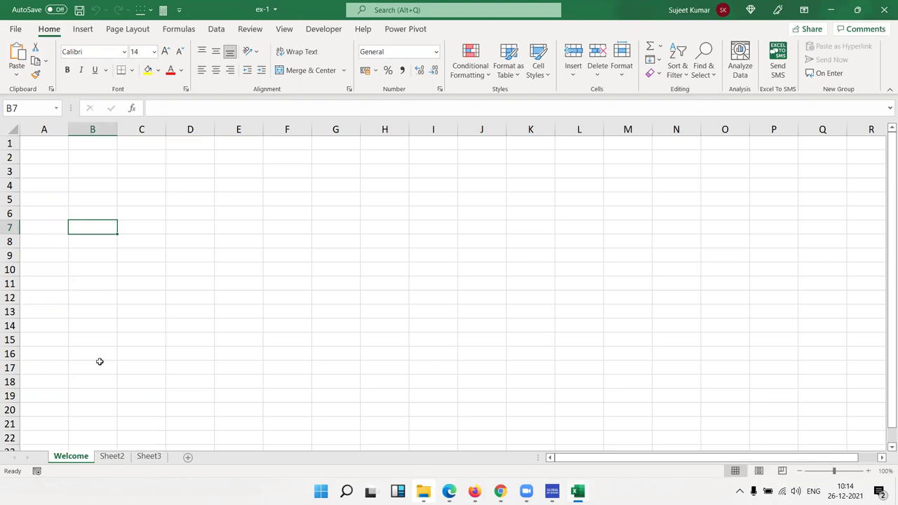
- Rename Sheet2 to 25-12-2021
left_click(112, 457)
left_click(77, 457)
left_click(105, 457)
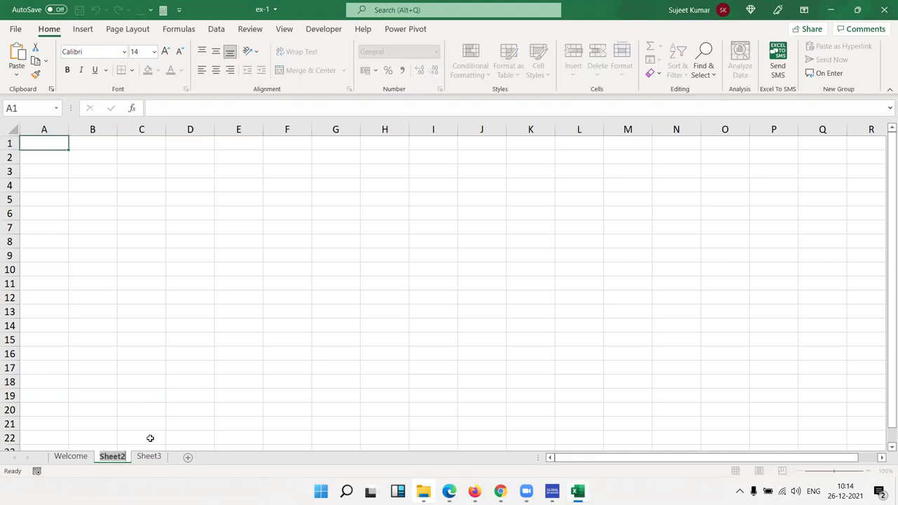
type("25-12-2021")
key("Return")
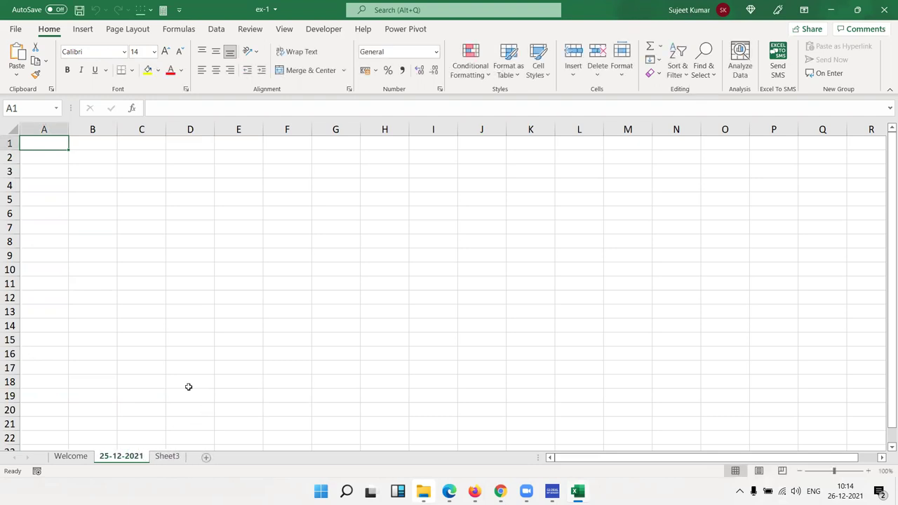
- Bring up the Sheet3 tab's context menu to delete it
left_click(187, 385)
left_click(174, 457)
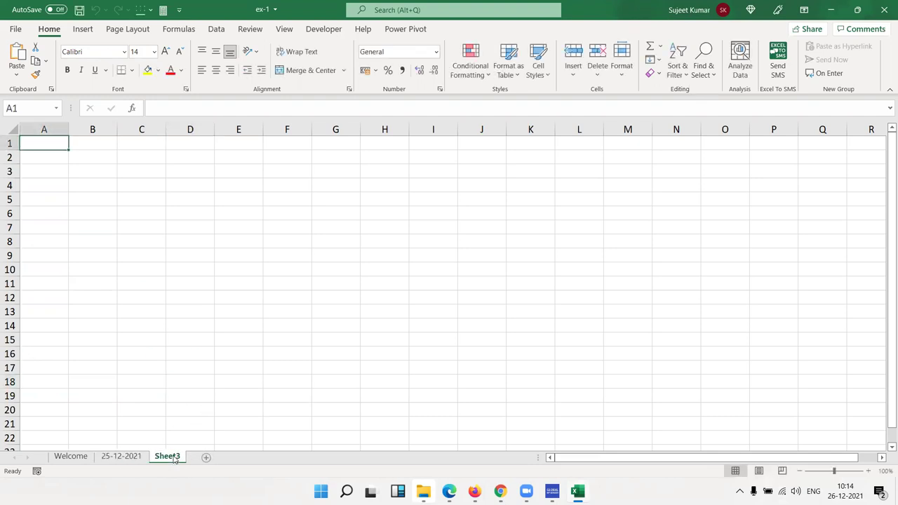
right_click(174, 457)
- Delete Sheet3, fill B3:I16 on 25-12-2021 with yellow, and switch to the Developer ribbon
left_click(197, 310)
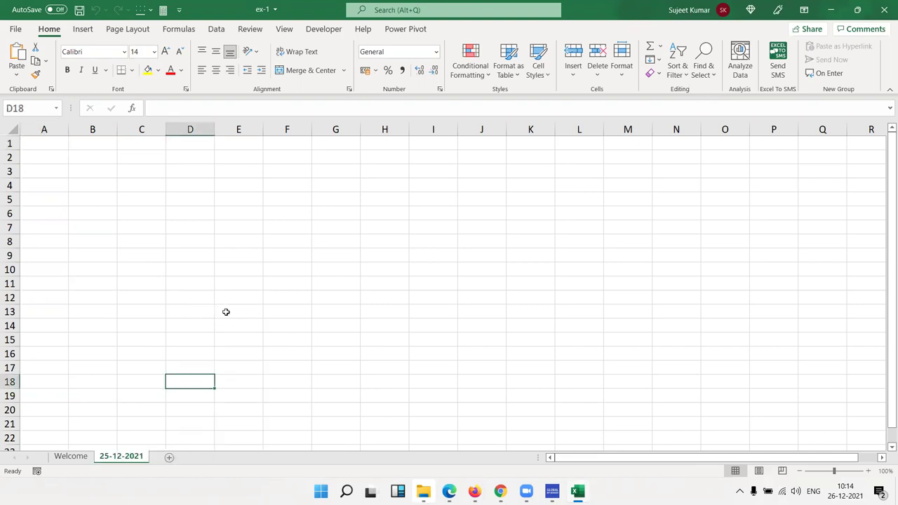
left_click_drag(102, 175, 423, 360)
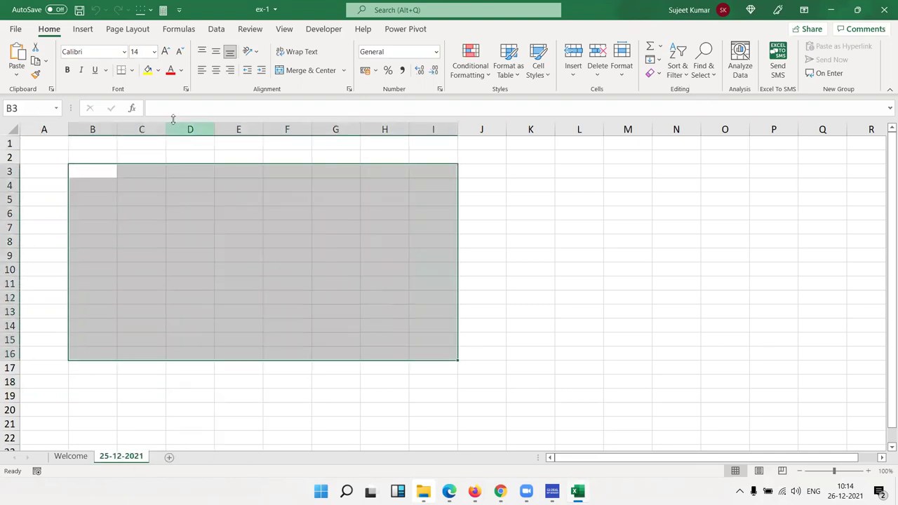
left_click(147, 69)
left_click(206, 414)
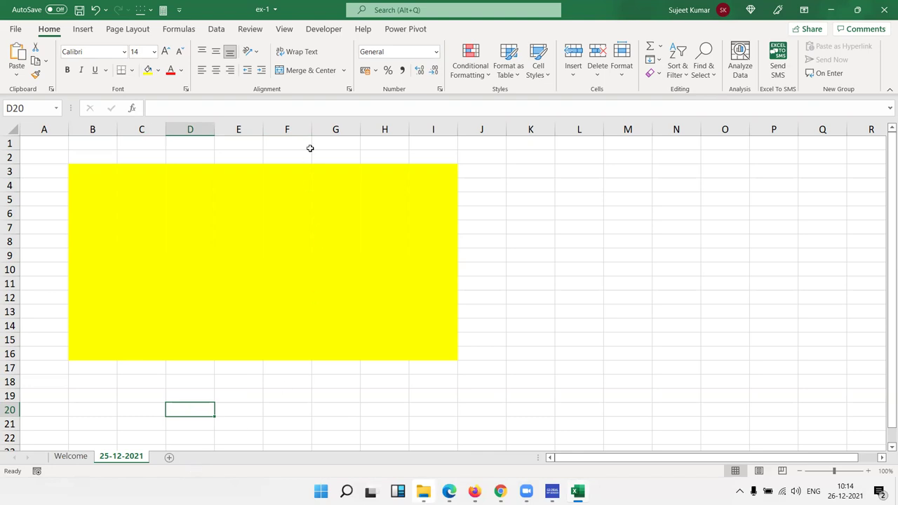
left_click(323, 29)
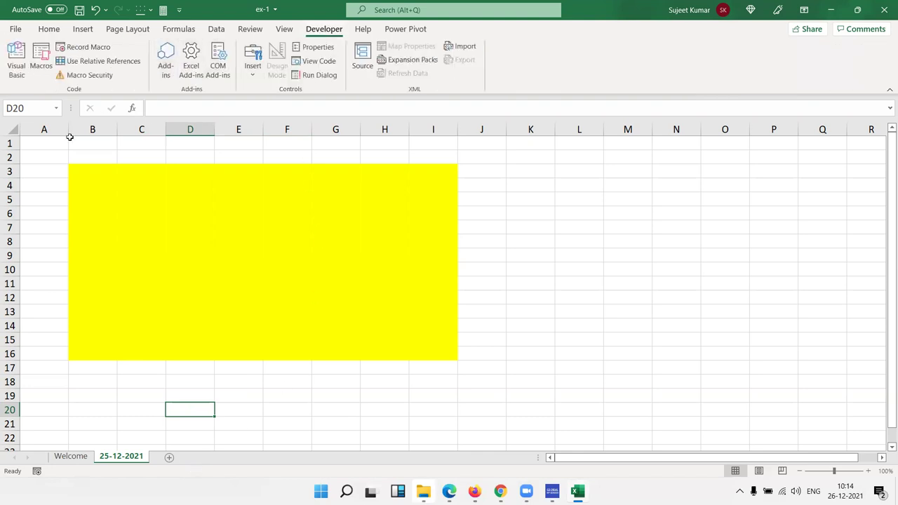
- Open the VBA editor and create a Workbook_Open procedure in ThisWorkbook
left_click(15, 66)
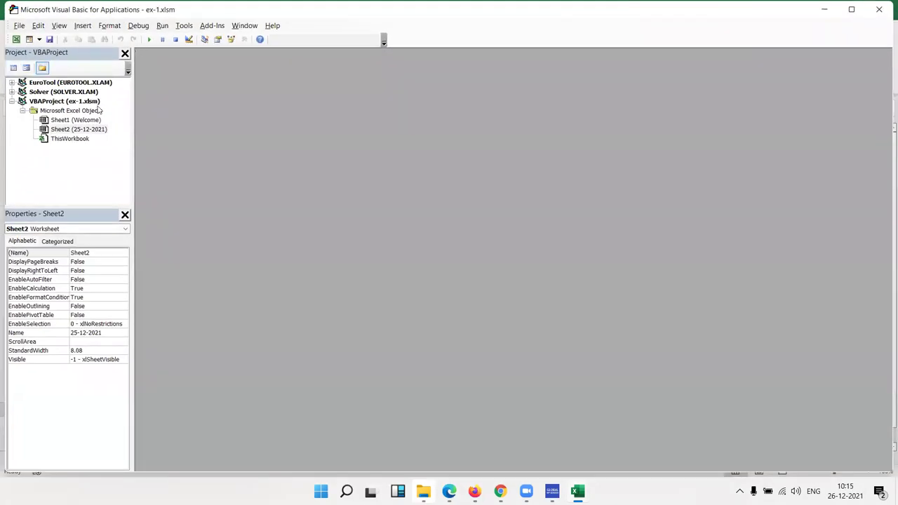
left_click(69, 139)
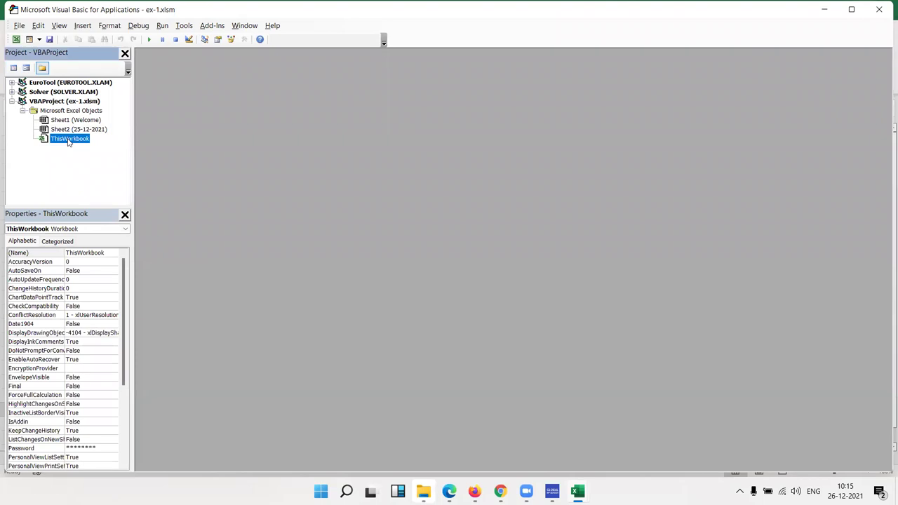
double_click(68, 139)
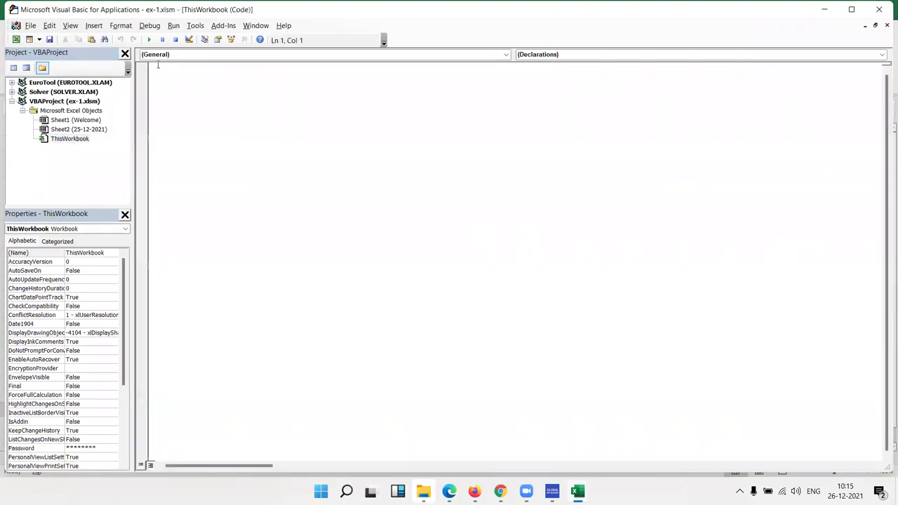
left_click(162, 55)
left_click(161, 73)
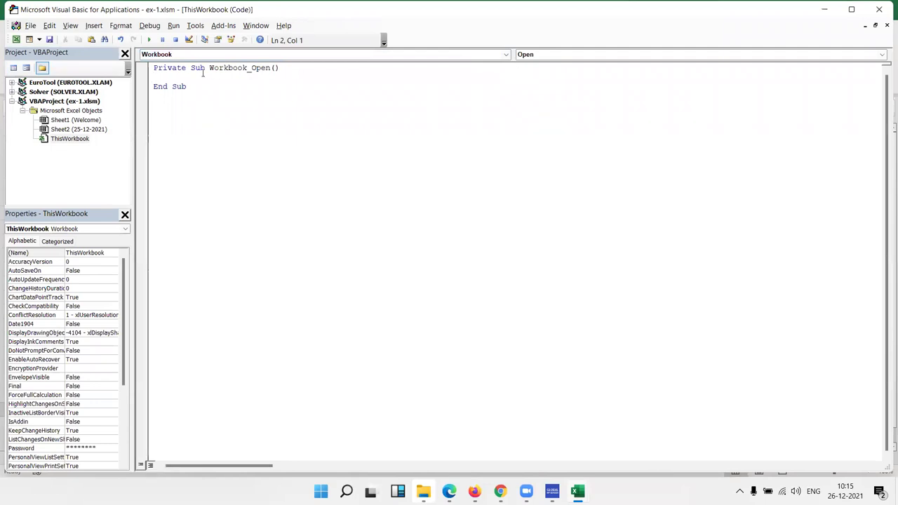
key("Return")
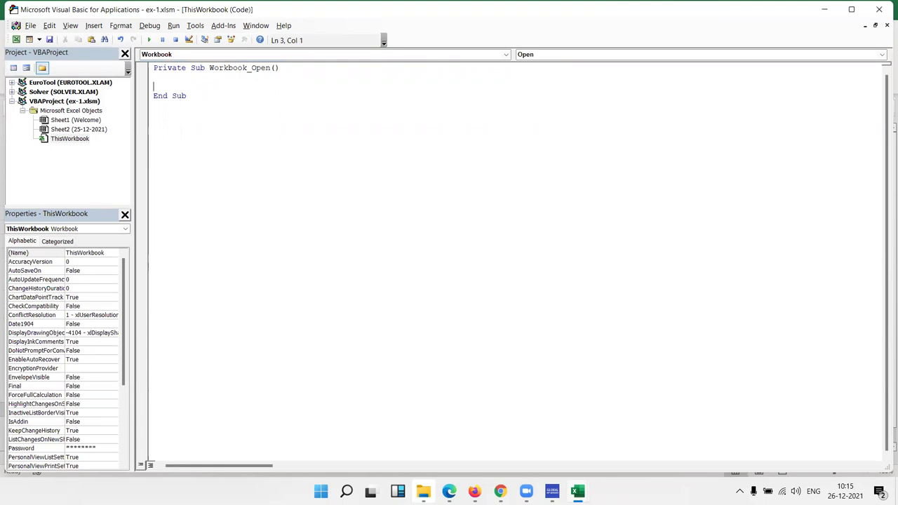
key("Return")
left_click(154, 87)
key("alt+F11")
key("alt+F11")
- Type the loop For i = 1 To Sheets.Count … Next i inside Workbook_Open
type("for i = ")
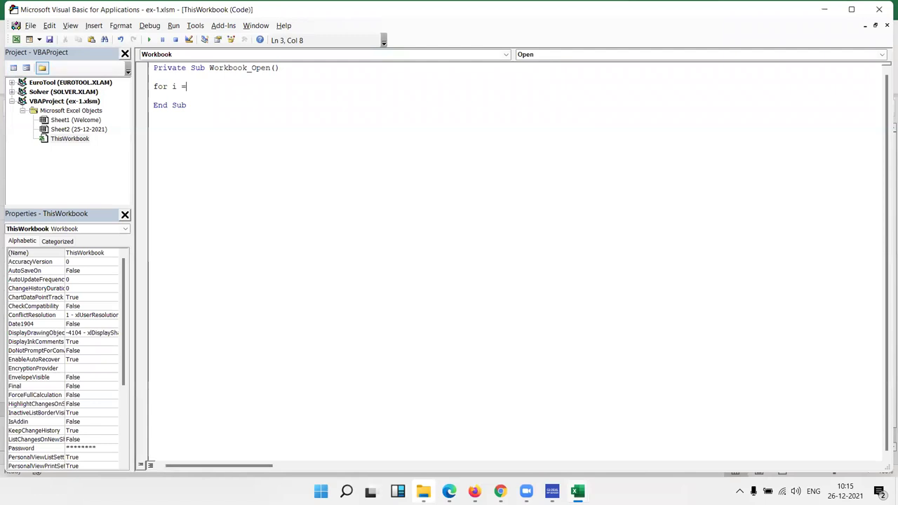
type("1 to sheets")
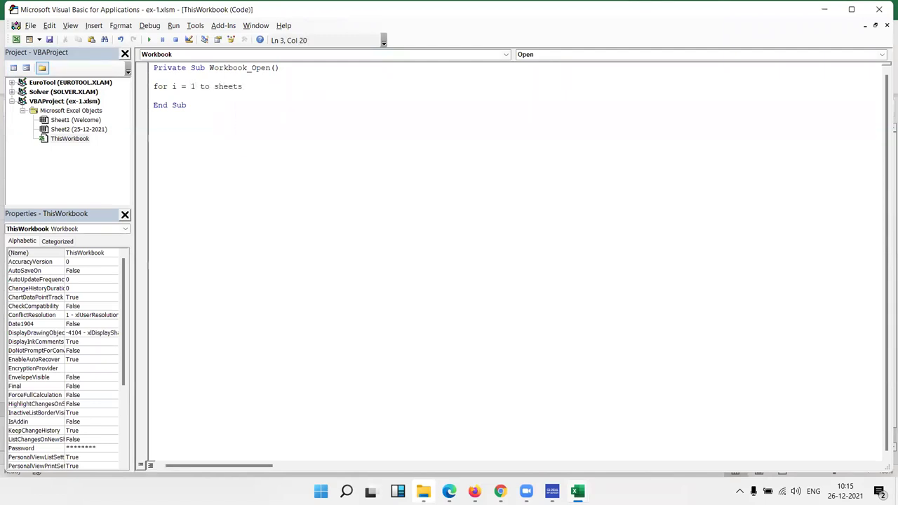
type(".cou")
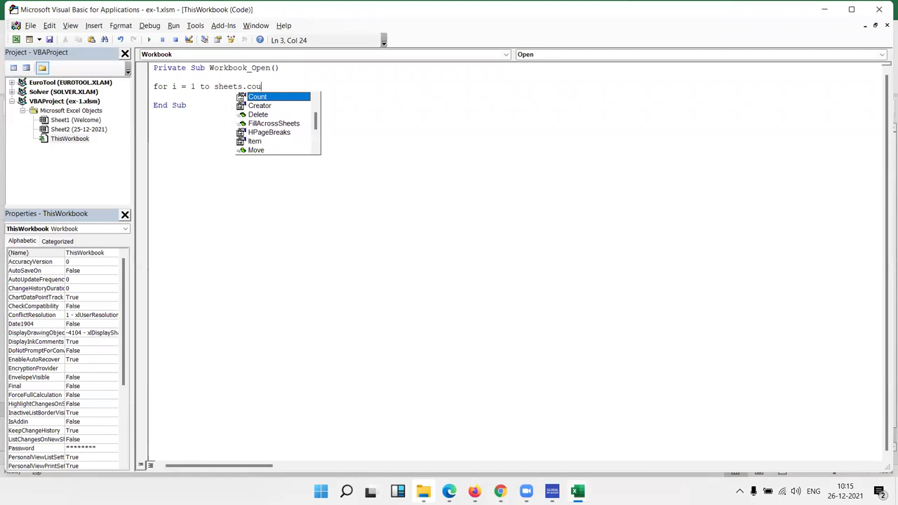
key("Tab")
key("Return")
key("Return")
key("Return")
type("next ")
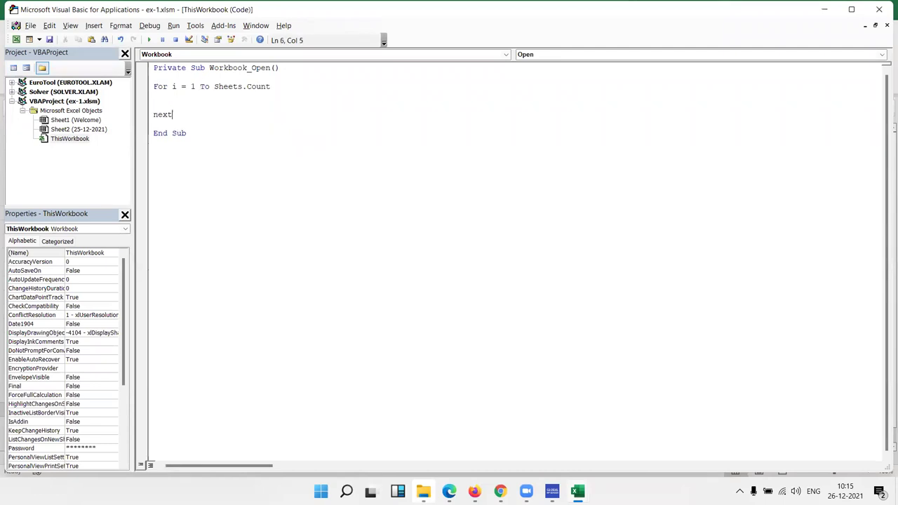
type("i")
left_click(153, 95)
key("Return")
key("Return")
- Inside the loop, add If Sheets(i).Name <> "Welcome" Then
key("Up")
type("if ")
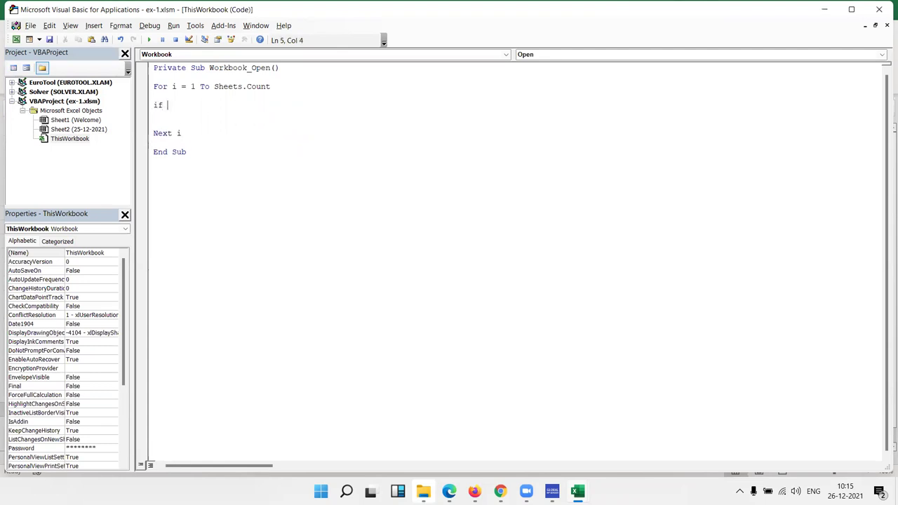
type("sheets(i).a")
key("BackSpace")
type("name")
type("<>")
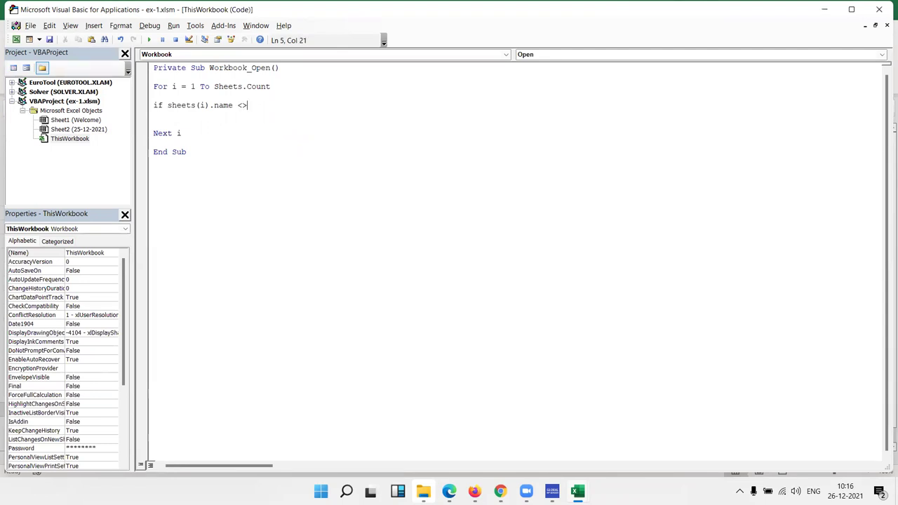
type("\"We")
type("lcome")
type("\"")
type(" then")
key("Return")
key("Return")
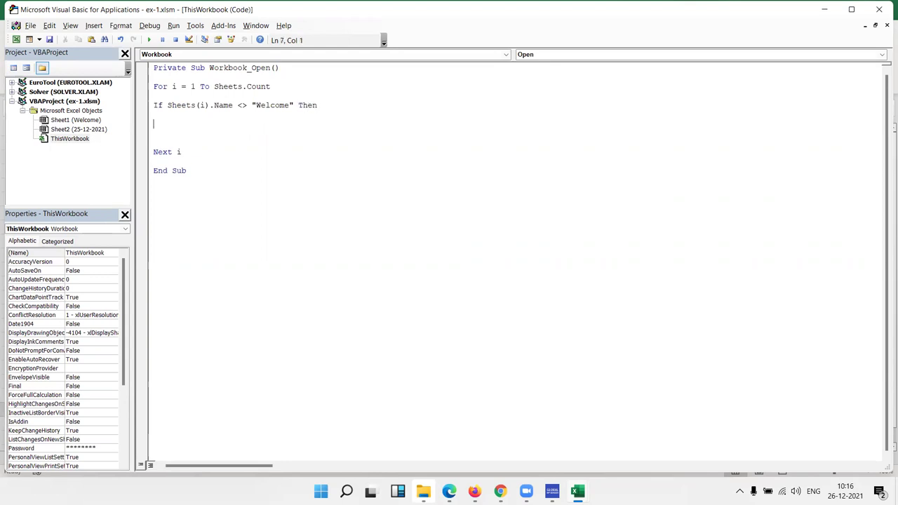
type("sheet")
type("s(")
key("BackSpace")
type("(i")
type(")")
type(".protect ")
key("Return")
key("Delete")
key("Delete")
key("Down")
key("Down")
key("Return")
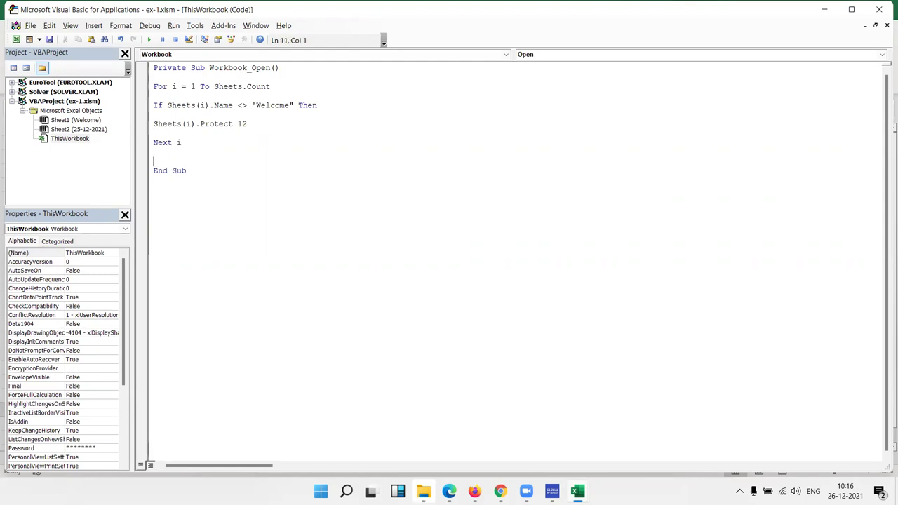
key("Return")
type("sheets")
type("(")
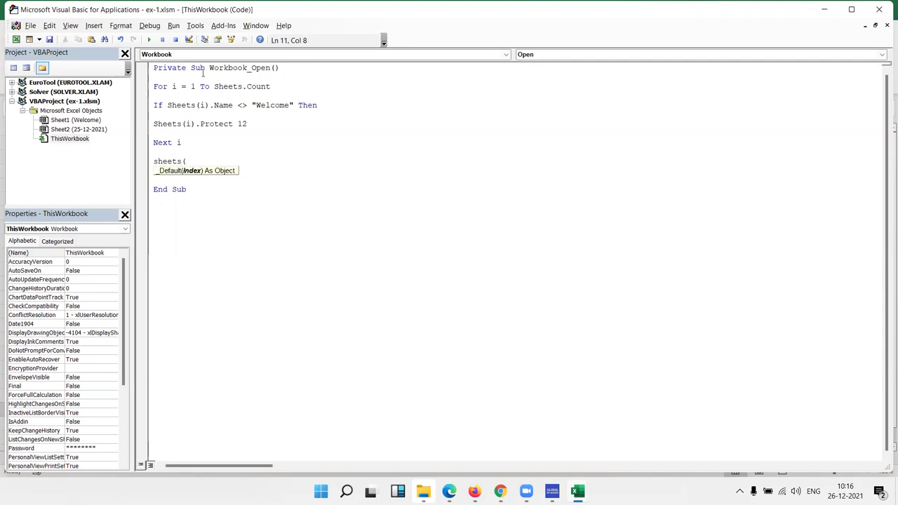
- Dismiss the compile error and delete the unfinished Sheets( line
left_click(203, 72)
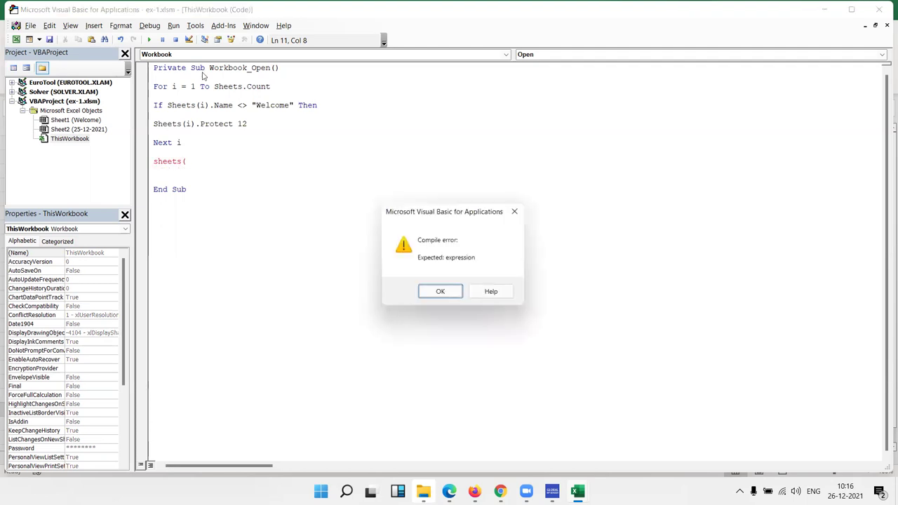
key("Return")
key("BackSpace")
key("BackSpace")
key("BackSpace")
key("BackSpace")
key("BackSpace")
key("BackSpace")
key("BackSpace")
left_click(154, 143)
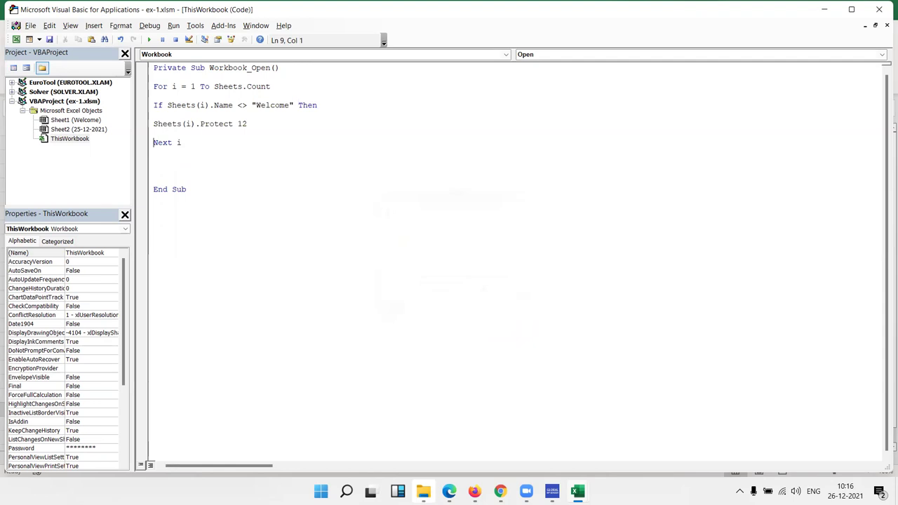
- Above the loop, add d = Day(Date), m = Month(Date) and y = Year(Date)
key("Return")
key("Return")
key("Return")
key("Up")
key("Up")
key("Up")
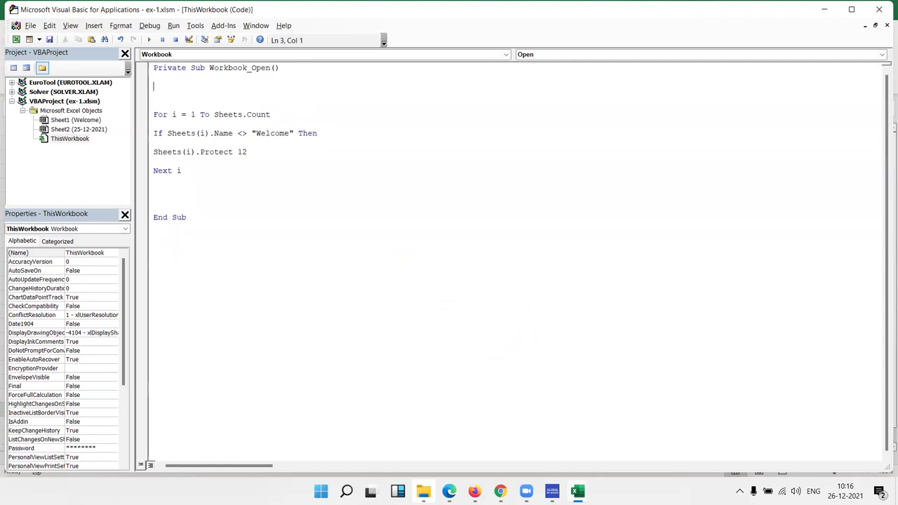
type("d=")
type("day")
type("(date")
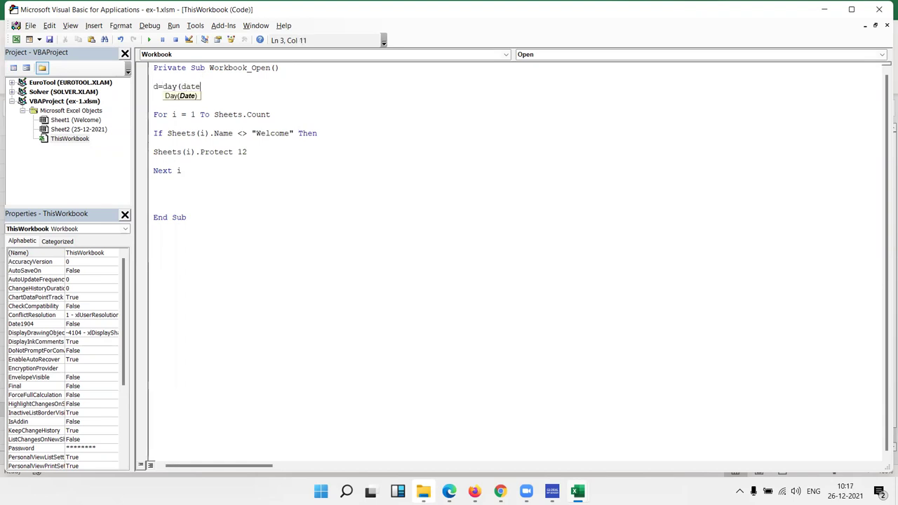
type(")")
key("Return")
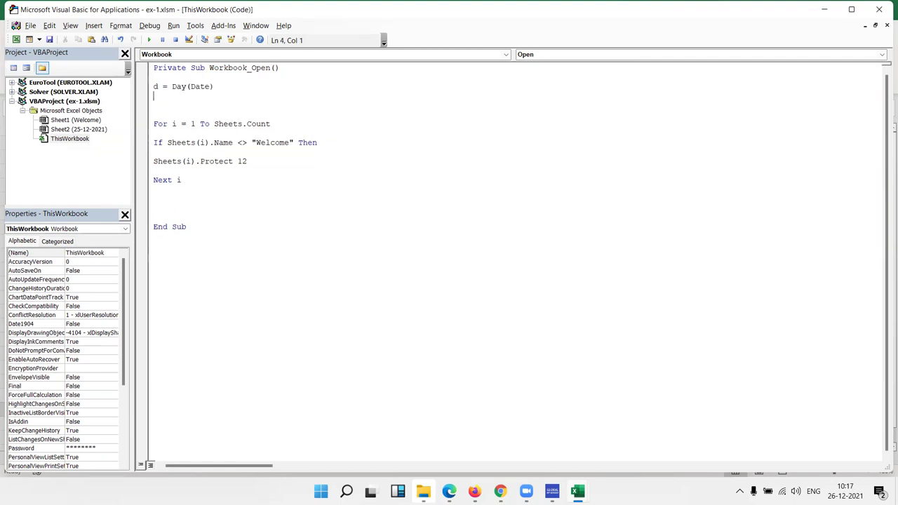
type("m=month")
type("(date)")
key("Return")
type("y=year(")
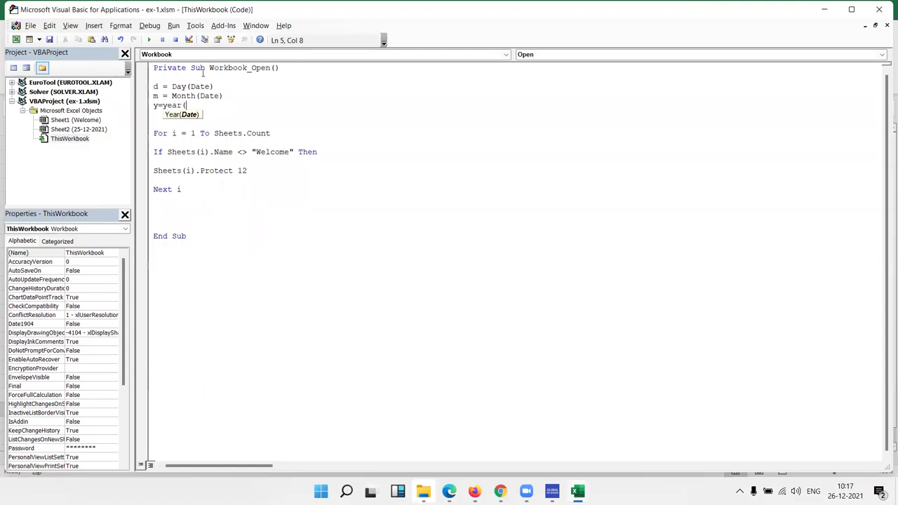
type("date")
type(")")
key("Down")
key("Down")
- Below Next i, type Sheets(d & "-" & m & "-" & y) for today's sheet
key("alt+F11")
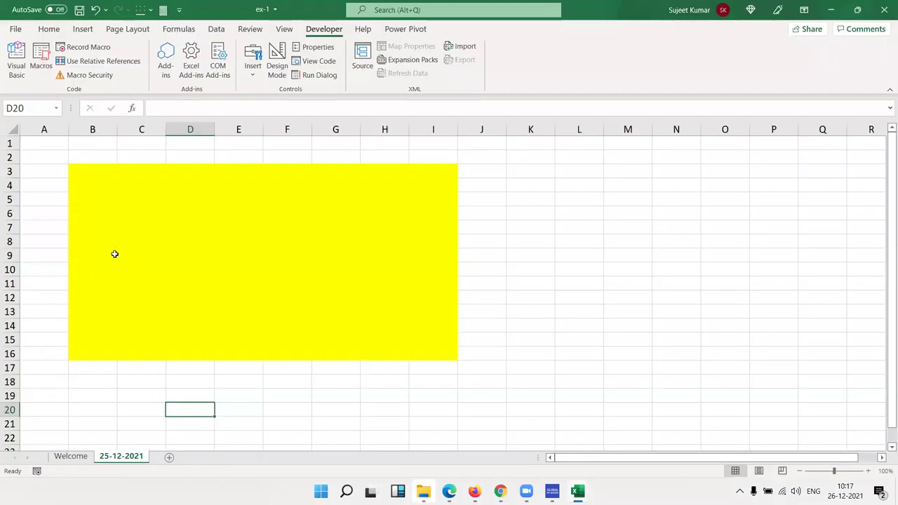
key("alt+F11")
left_click(176, 204)
key("Return")
key("Return")
key("Up")
key("Up")
type("shee")
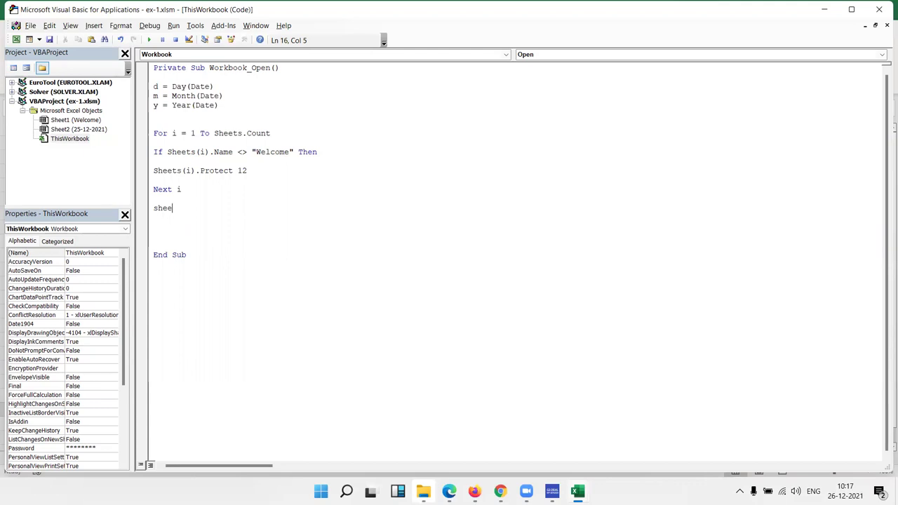
type("ts")
type("(\"")
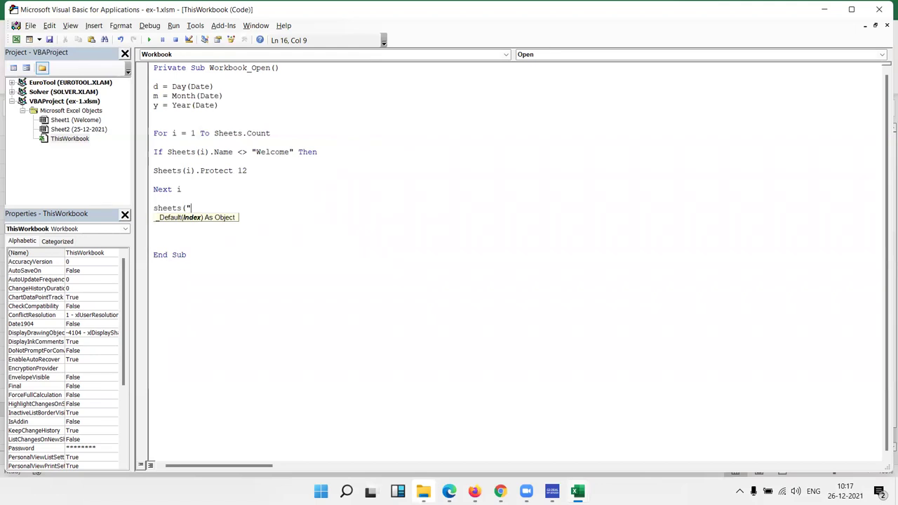
key("BackSpace")
type("d&\"-\"")
type("&m")
type("&\"-\"&y)")
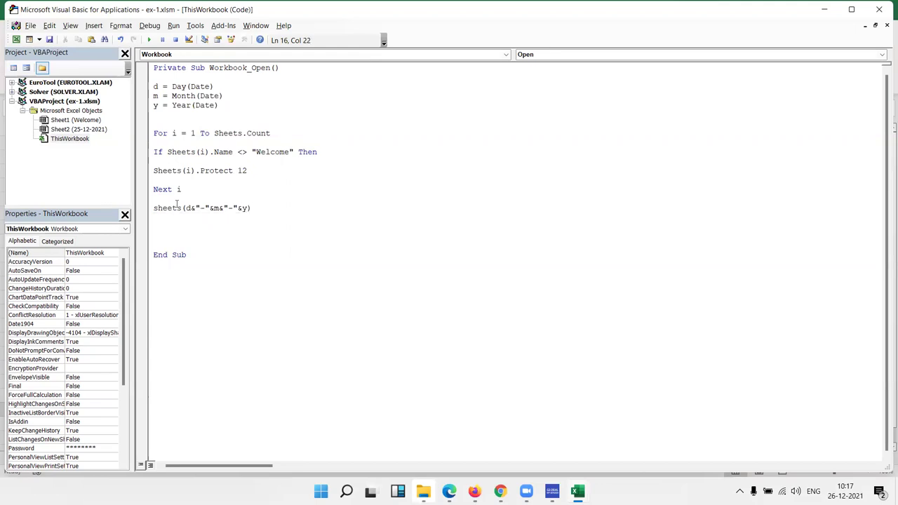
- Fix the spacing after the compile error, append .Activate, and insert On Error Resume Next above it
key("Down")
key("Return")
key("Right")
key("Right")
key("Right")
key("Right")
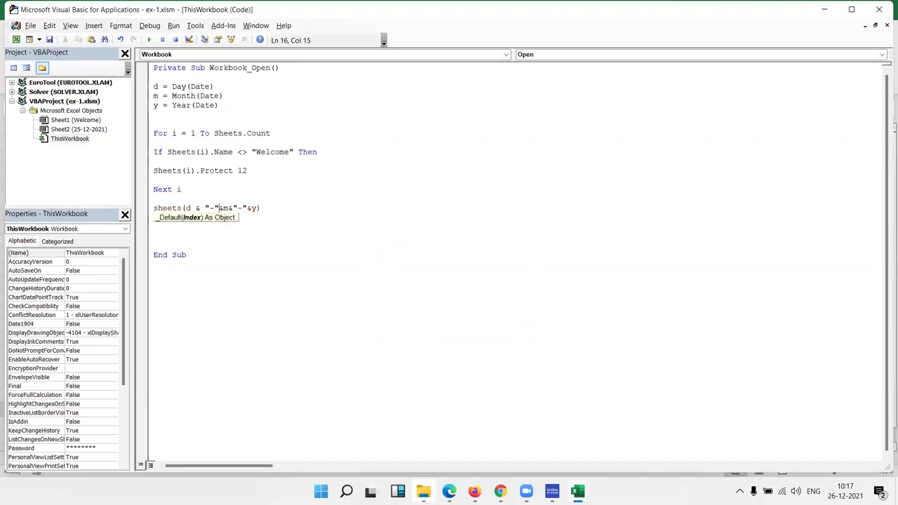
key("Right")
key("Right")
key("Right")
key("Right")
key("Right")
key("Right")
key("Return")
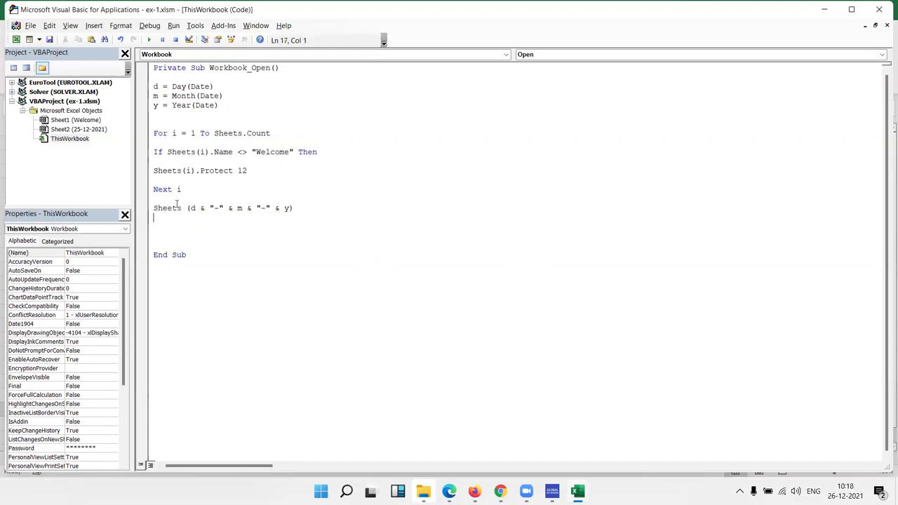
left_click(296, 208)
type(".activate")
left_click(255, 234)
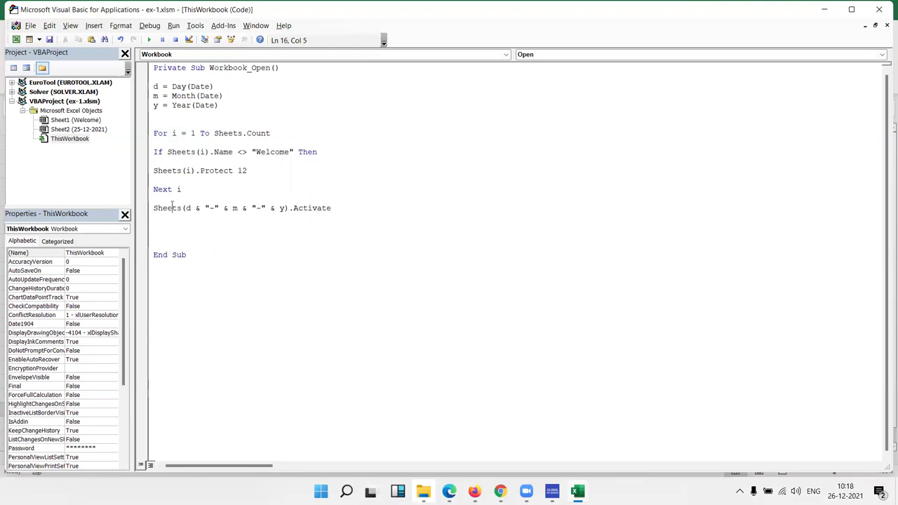
key("Return")
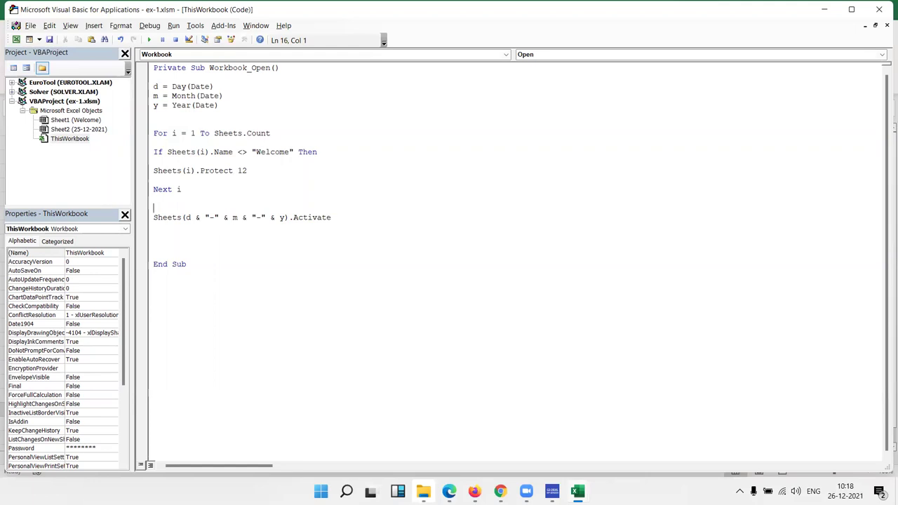
type("on error resume next")
- Below the Activate line, add the check If Err <> 0 Then
key("Return")
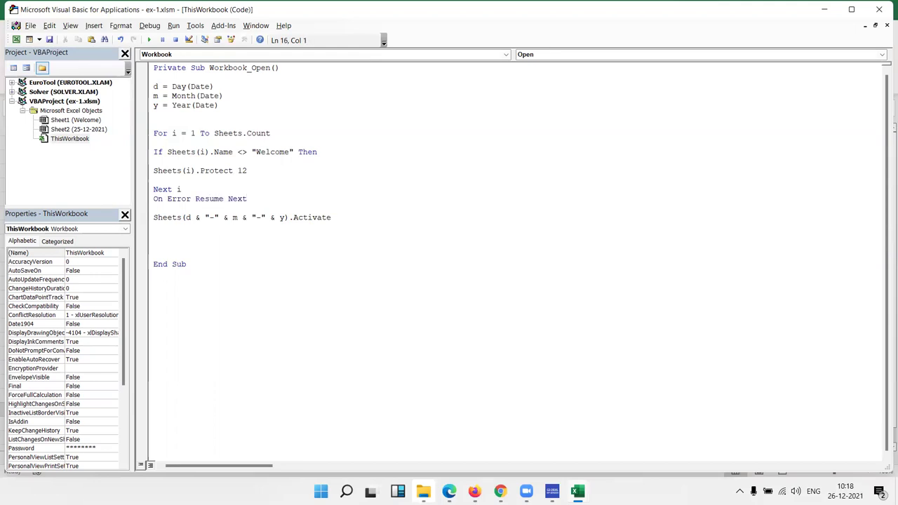
key("Delete")
key("Down")
key("Return")
type("if err")
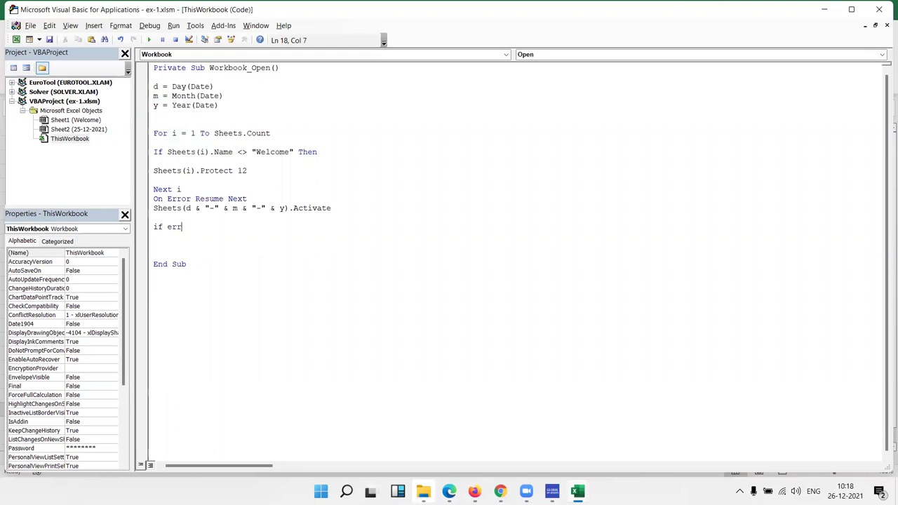
type("<>0 then")
key("Return")
- Add Sheets.Add after:=Sheets(Sheets.Count) inside the error check
type("sheets.ad")
key("Tab")
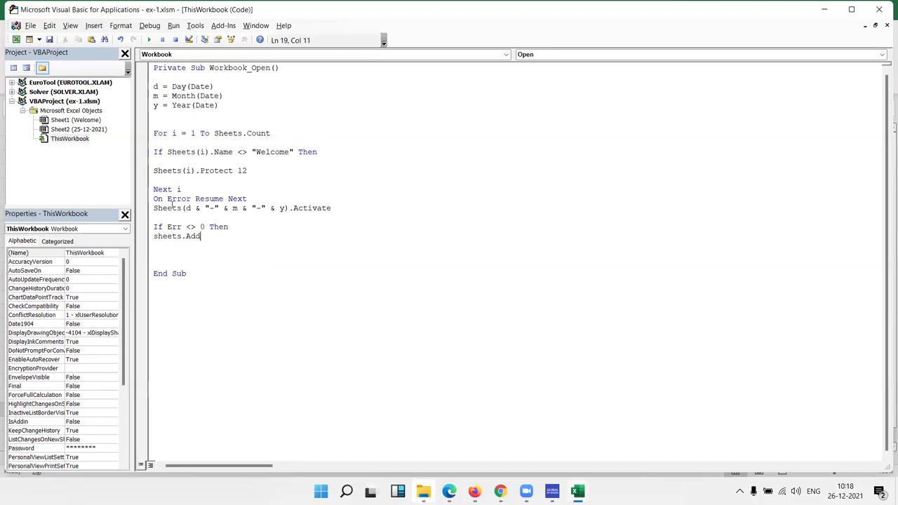
type("nam")
key("BackSpace")
key("BackSpace")
key("BackSpace")
key("BackSpace")
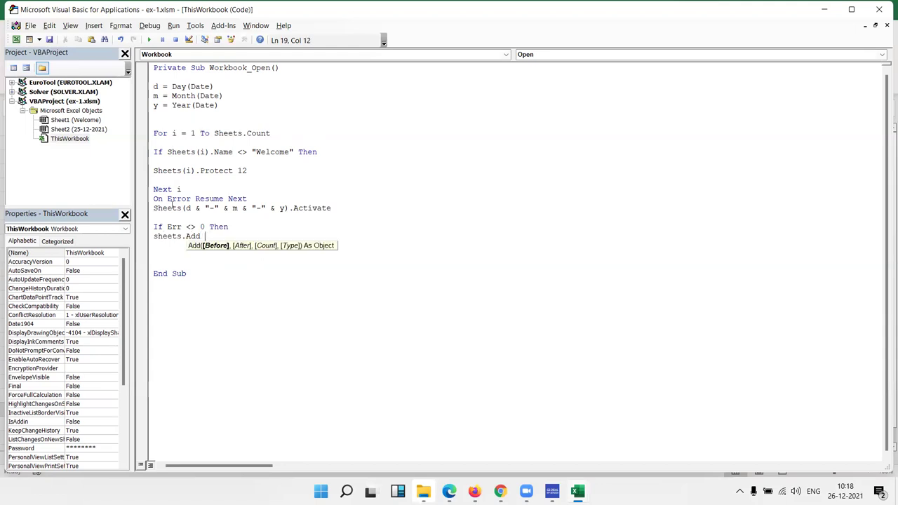
type("after")
type("=")
type("sheets")
type("(sheets.cou")
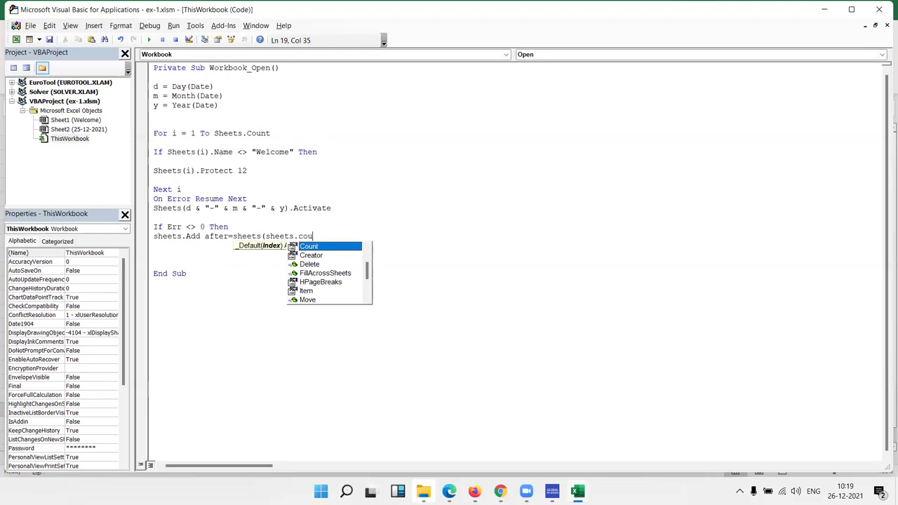
key("Tab")
type(")")
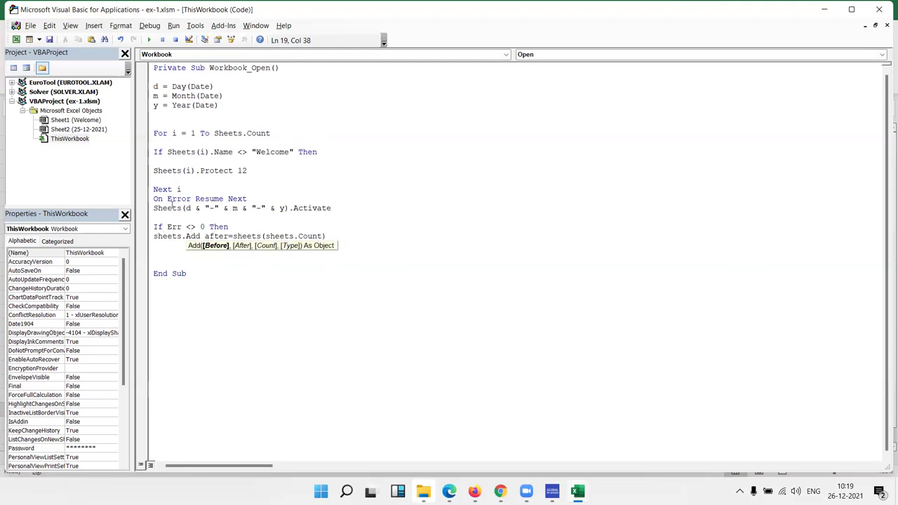
key("Return")
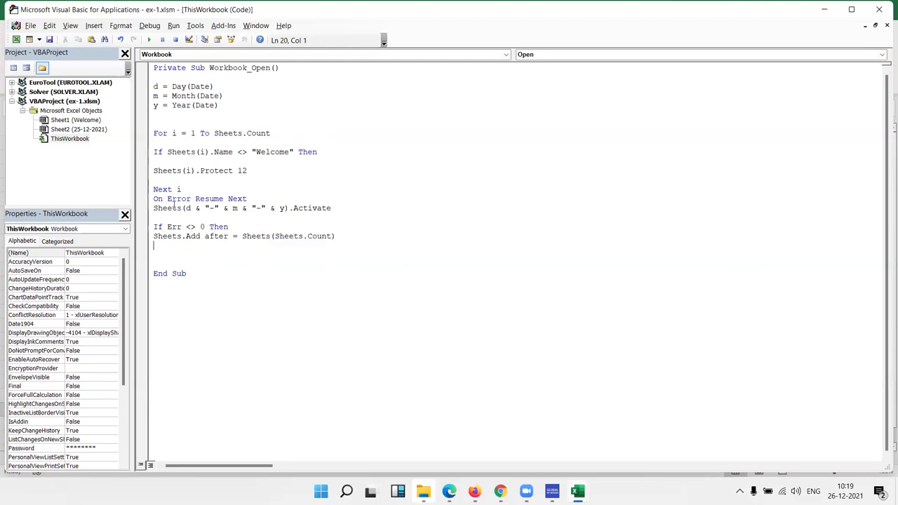
- Name the new sheet with ActiveSheet.Name = the copied d-m-y date expression
type("active")
type("sheet.name ")
type("=")
left_click(242, 257)
left_click(437, 288)
left_click_drag(187, 207, 286, 208)
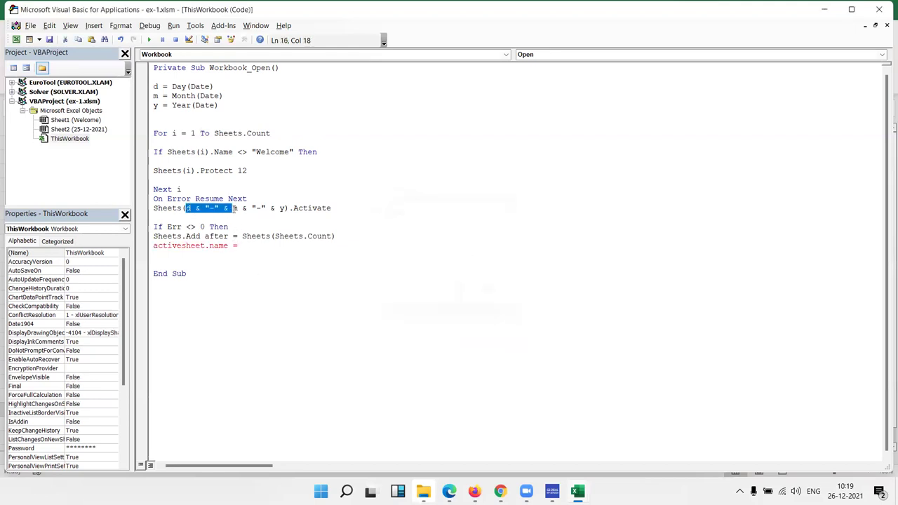
key("ctrl+c")
left_click(242, 246)
key("ctrl+v")
left_click(244, 263)
- Close the block with End If, add Err = 0, and exit the VBA editor
type("end if")
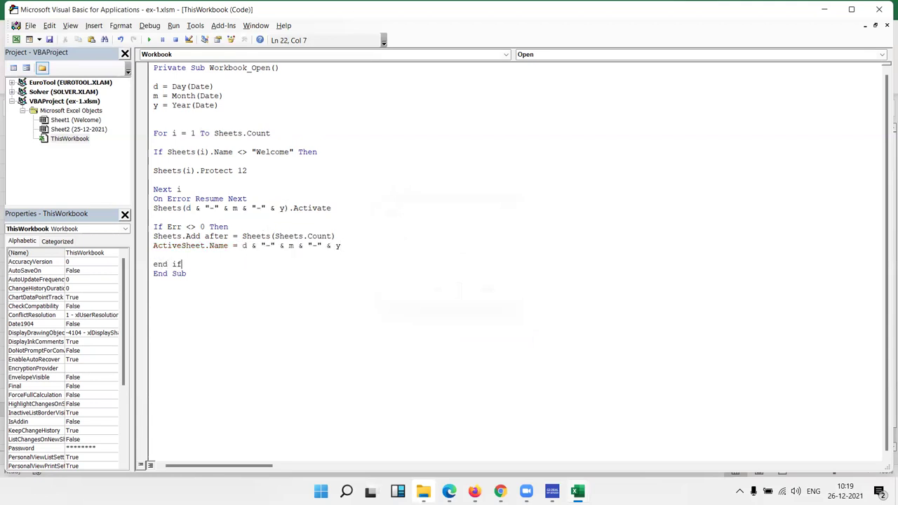
key("Return")
key("Return")
type("e")
type("rr-")
key("BackSpace")
type("=0")
left_click(198, 321)
left_click(196, 263)
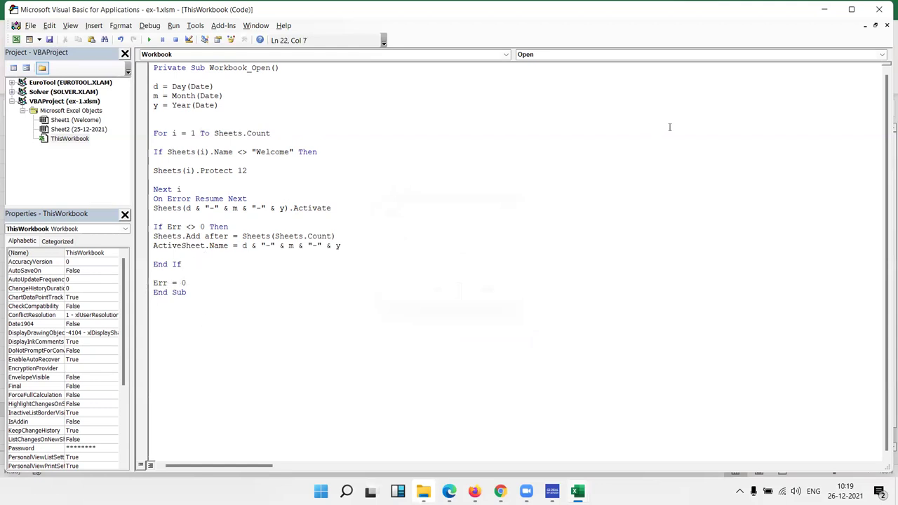
left_click(880, 9)
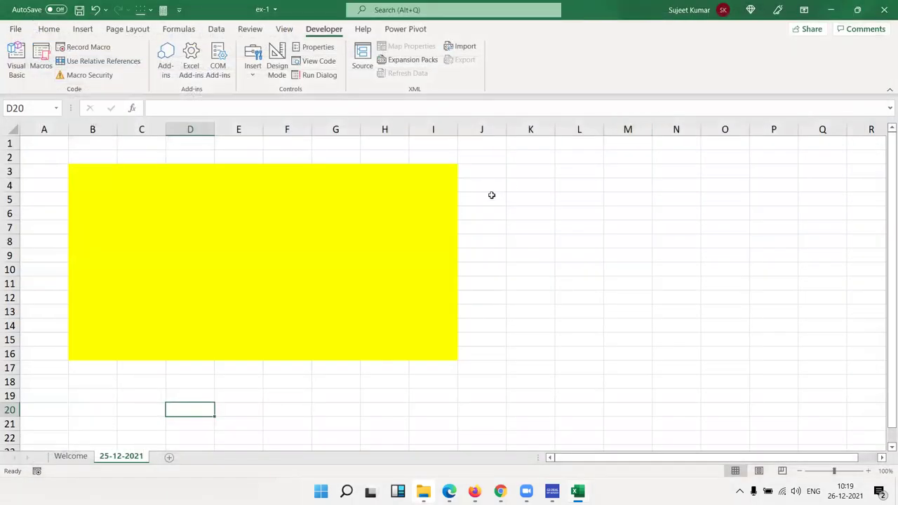
- Save and close ex-1, then reopen it from the desktop to run Workbook_Open
key("ctrl+s")
right_click(128, 460)
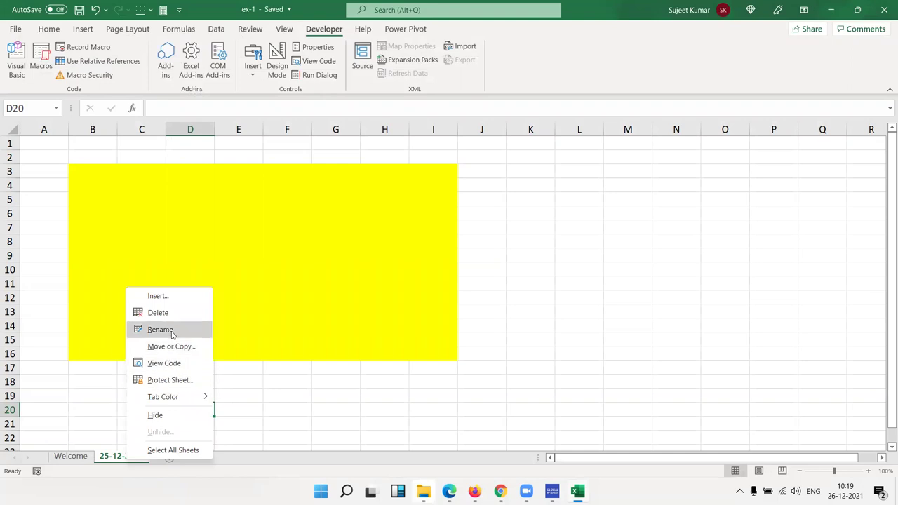
left_click(98, 371)
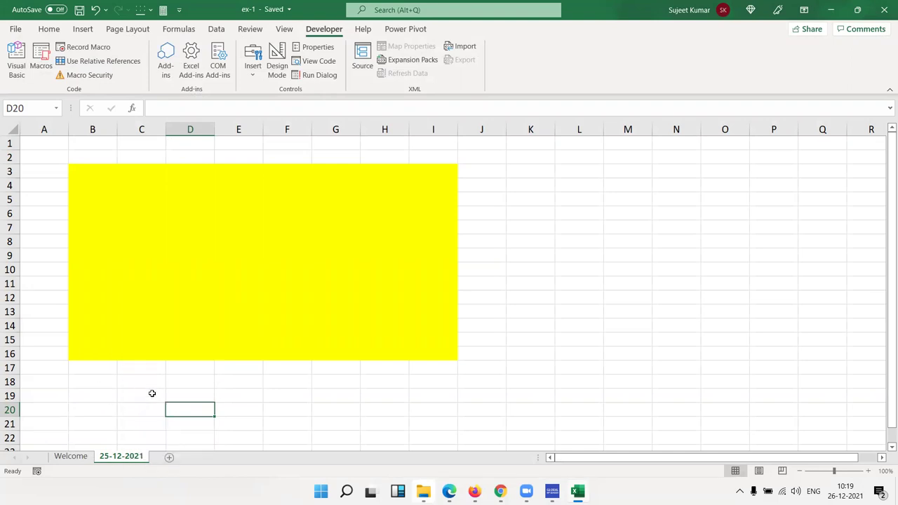
left_click(883, 10)
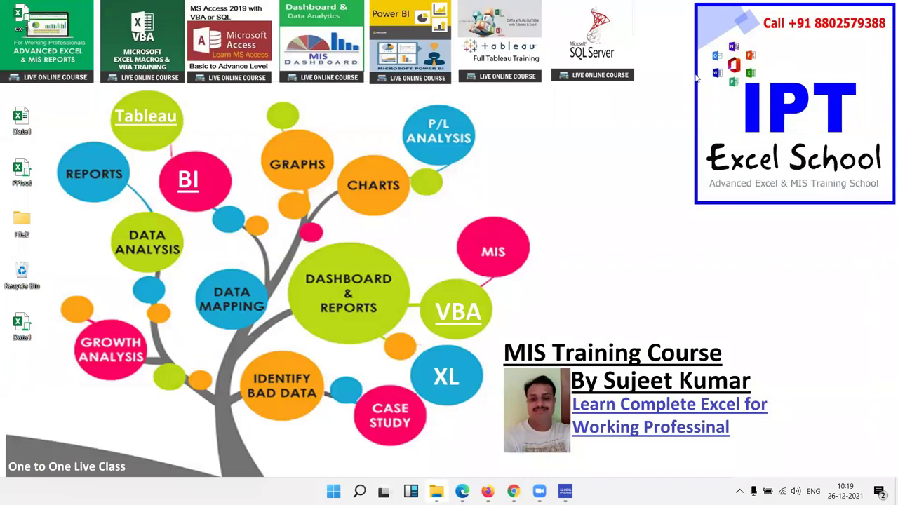
left_click_drag(19, 19, 42, 389)
double_click(22, 379)
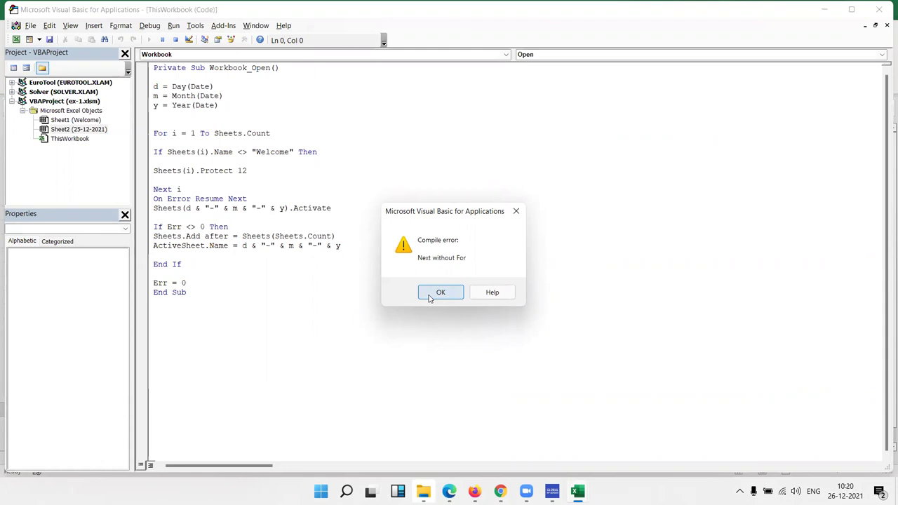
- Insert End If above Next i and reset the paused macro
left_click(430, 298)
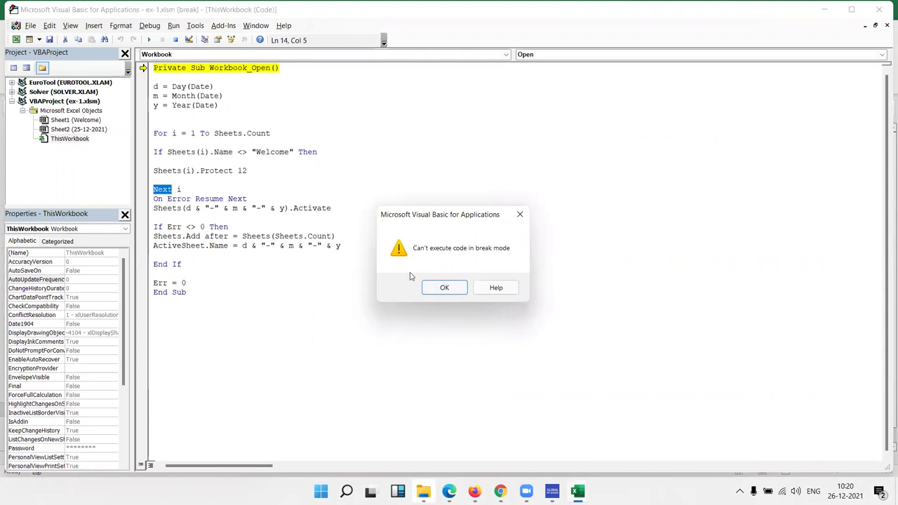
left_click(444, 288)
left_click(178, 182)
type("wb")
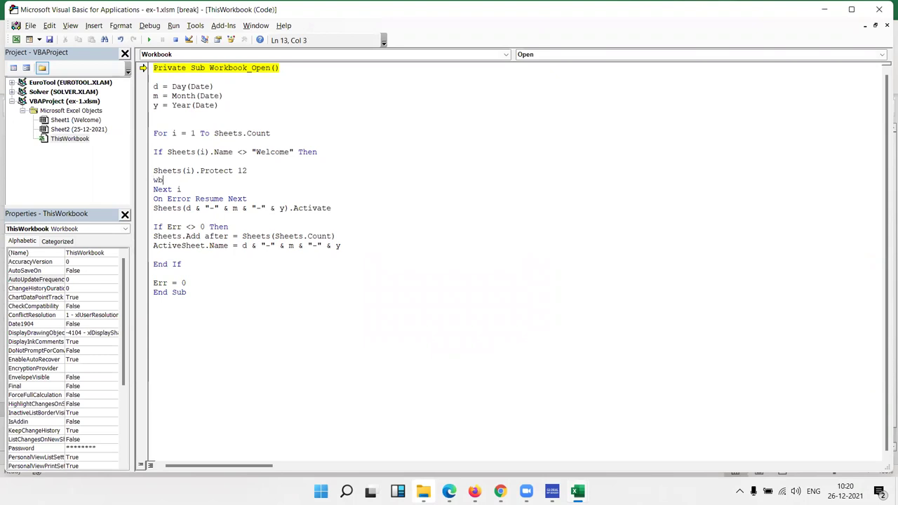
key("BackSpace")
key("BackSpace")
type("end if")
left_click(176, 40)
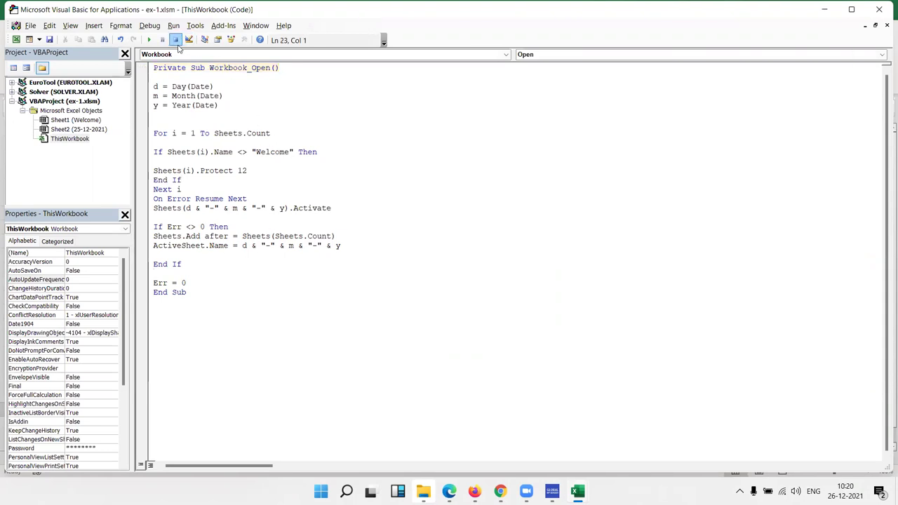
- Close the editor, try typing in F12, then close ex-1 saving changes
left_click(885, 10)
left_click(297, 297)
type("xsdf")
key("Escape")
left_click(884, 10)
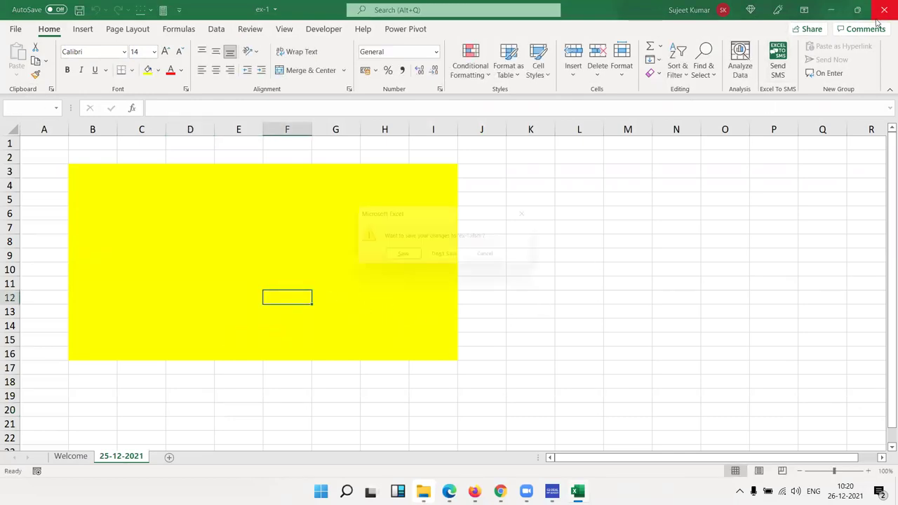
left_click(402, 258)
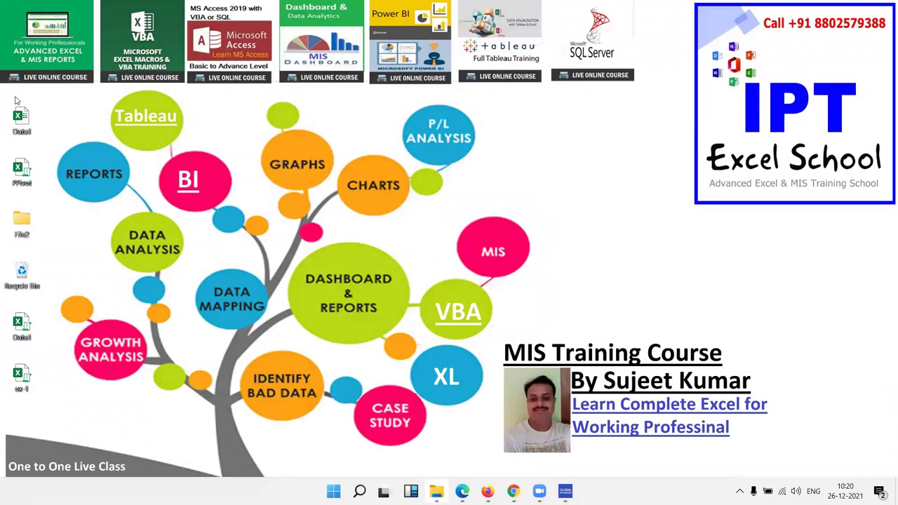
- Reopen ex-1 and confirm cells D21, F17 and E18 refuse edits on the protected sheet
double_click(29, 377)
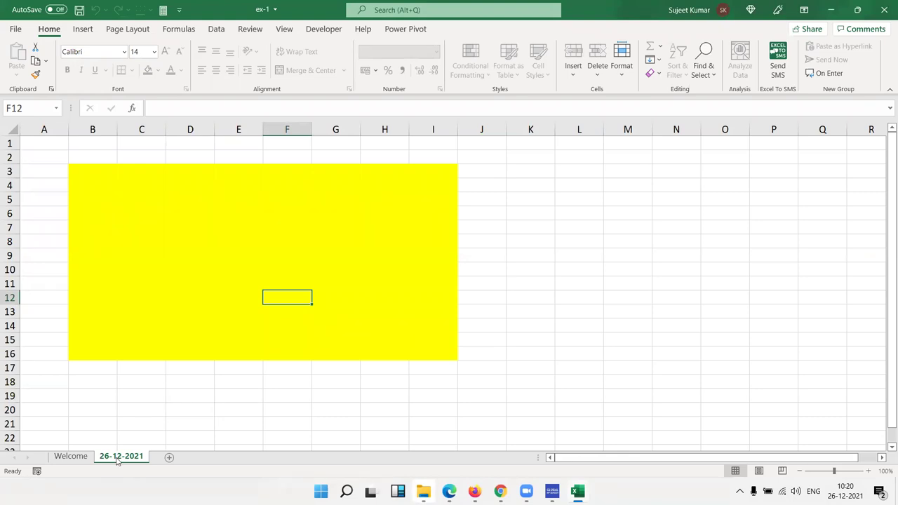
left_click(204, 419)
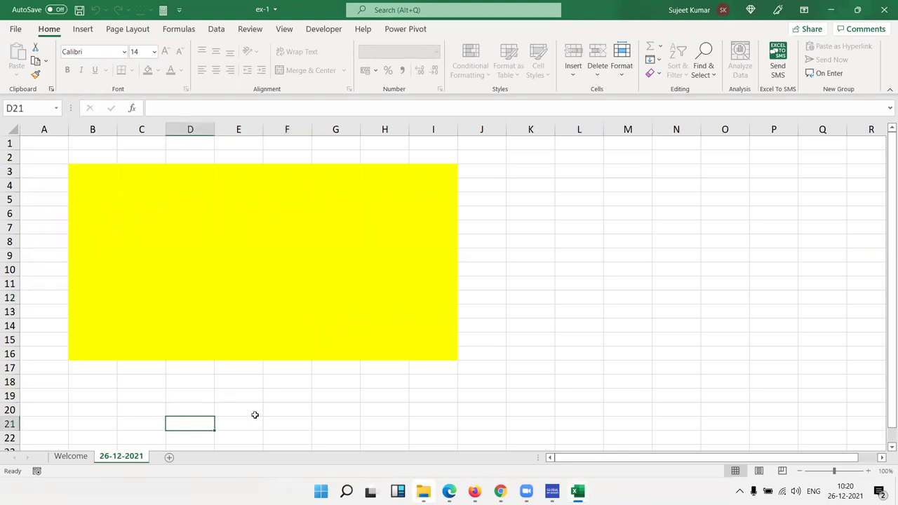
key("Delete")
key("Return")
double_click(506, 230)
left_click(453, 274)
left_click(311, 360)
double_click(311, 360)
left_click(453, 276)
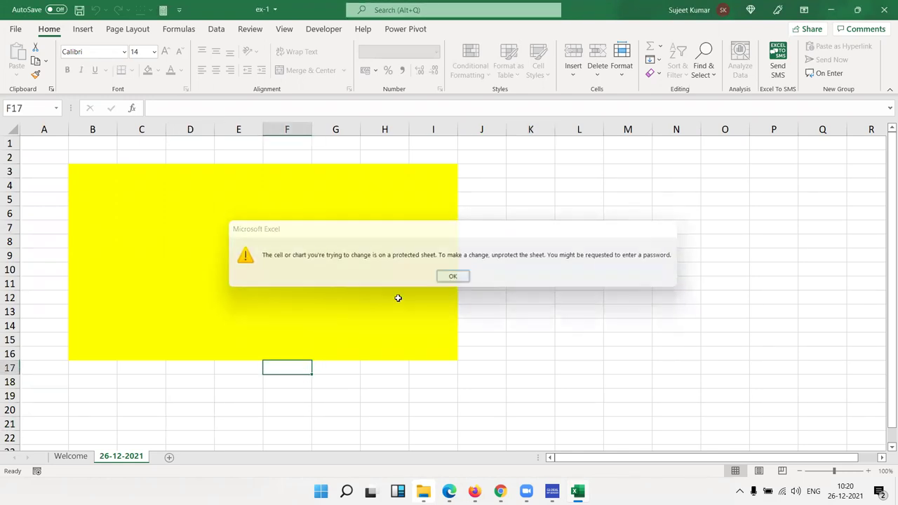
left_click(249, 378)
key("Delete")
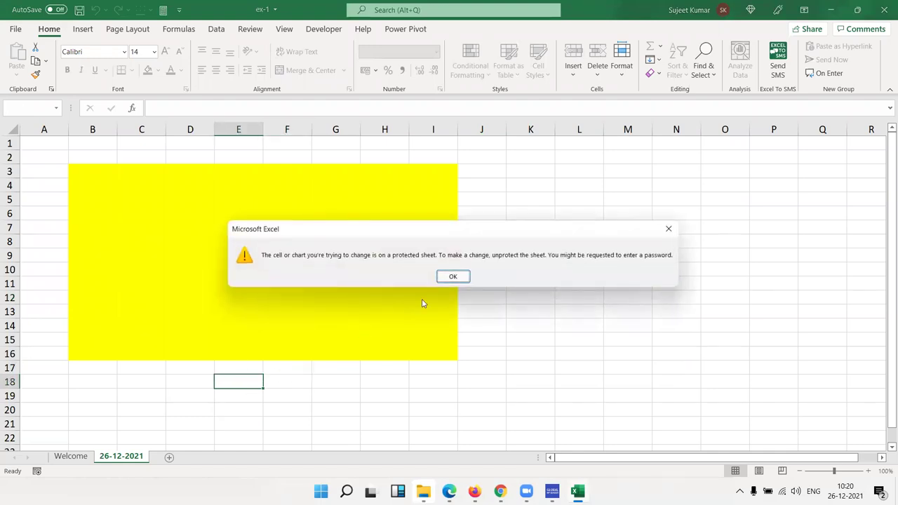
left_click(454, 276)
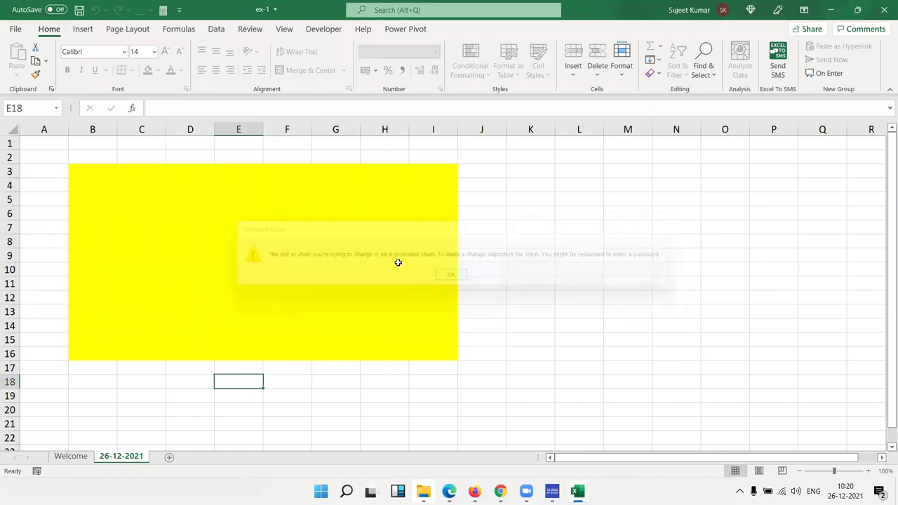
- Rename the 26-12-2021 sheet to 25-12-2021
left_click(324, 30)
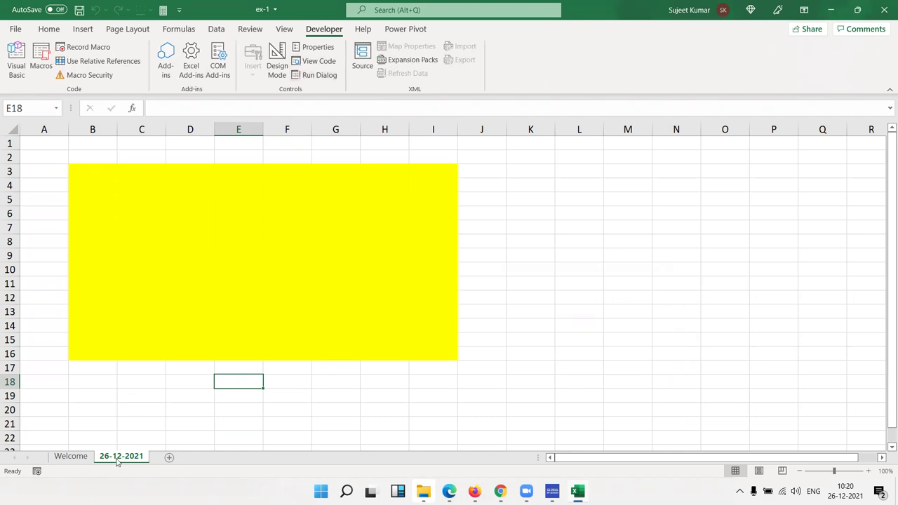
double_click(118, 459)
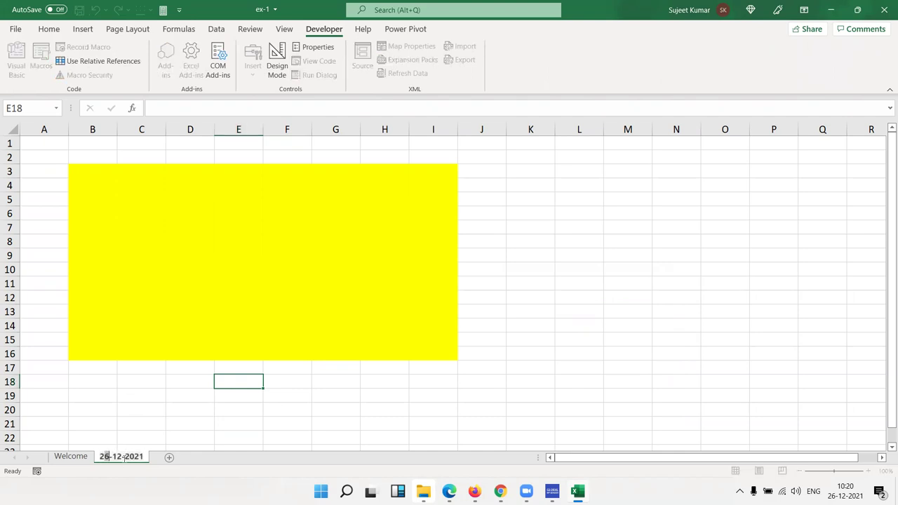
type("5")
left_click(117, 415)
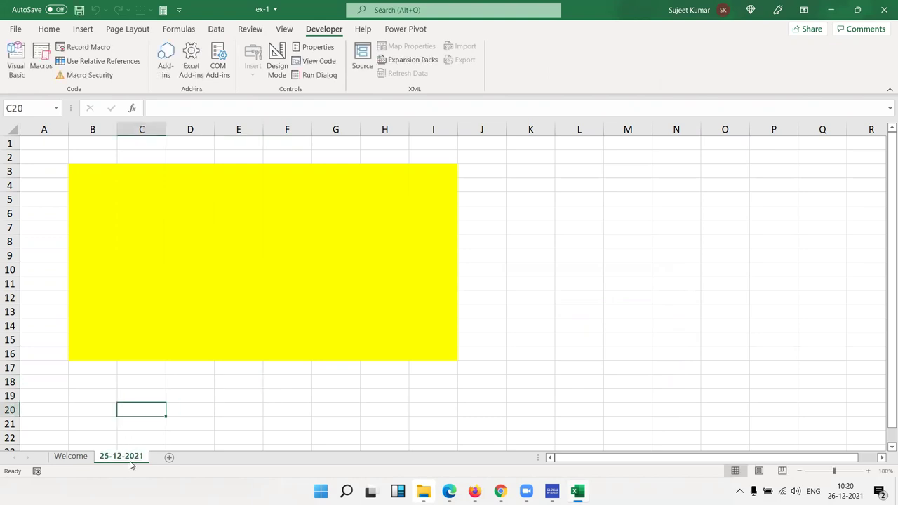
- Unprotect the 25-12-2021 sheet with the sheet password, then open the macro code in Visual Basic
right_click(130, 460)
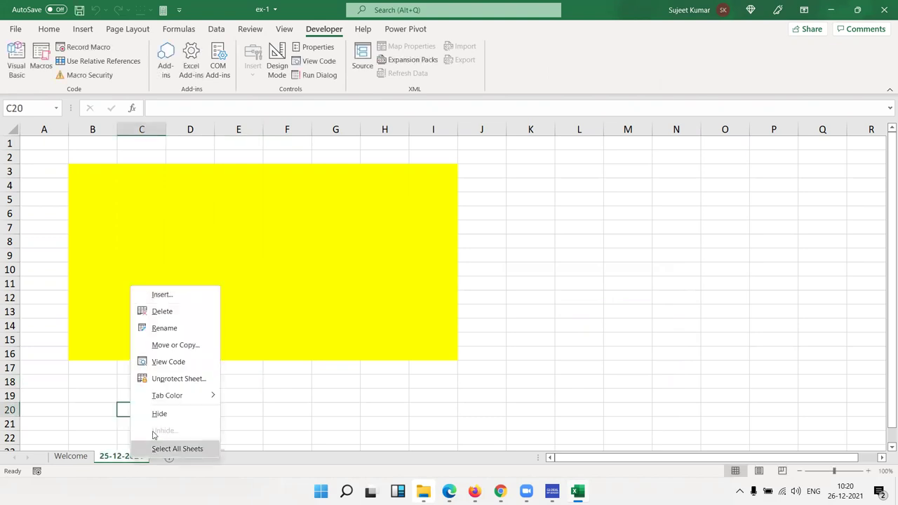
left_click(170, 379)
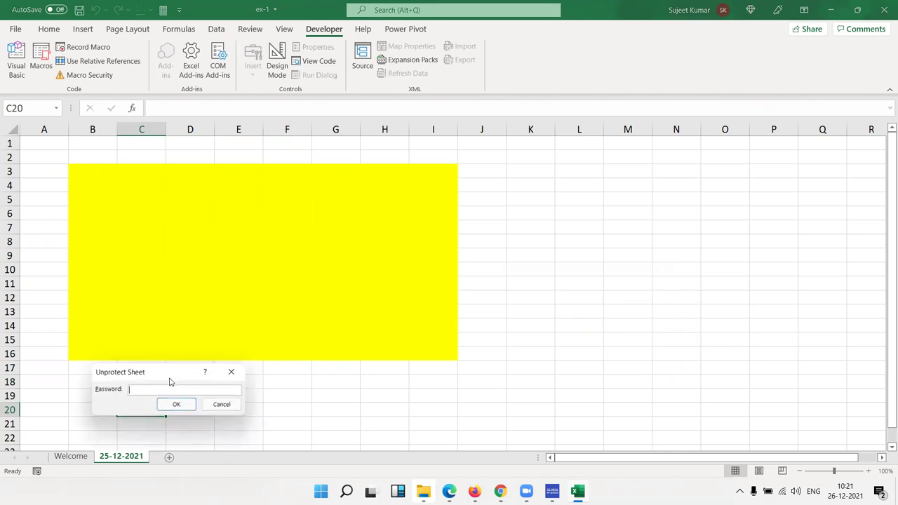
key("Return")
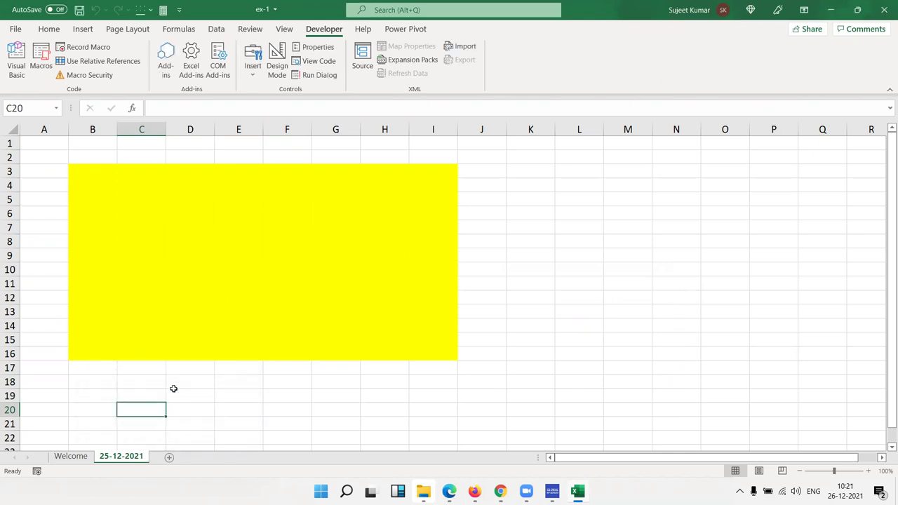
left_click(16, 59)
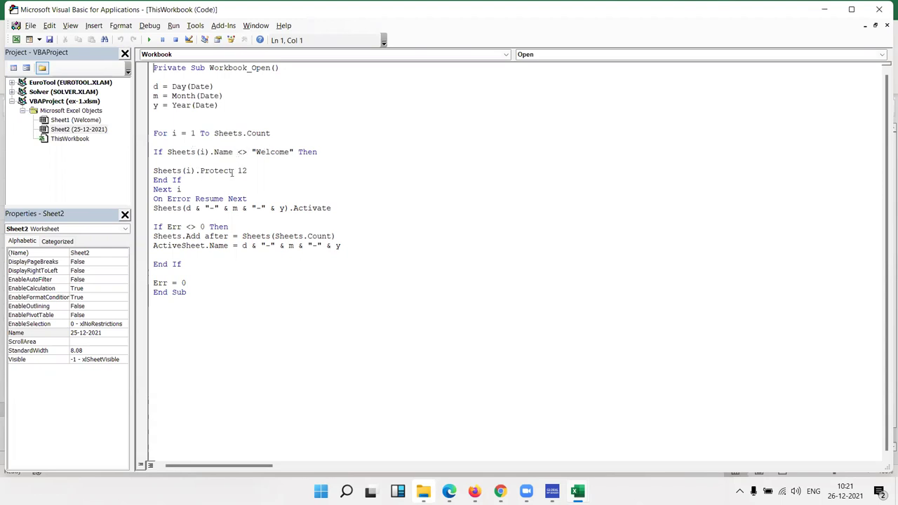
- Extend the If condition with Or Sheets(i).Name = and paste the copied date-named sheet reference
left_click(298, 151)
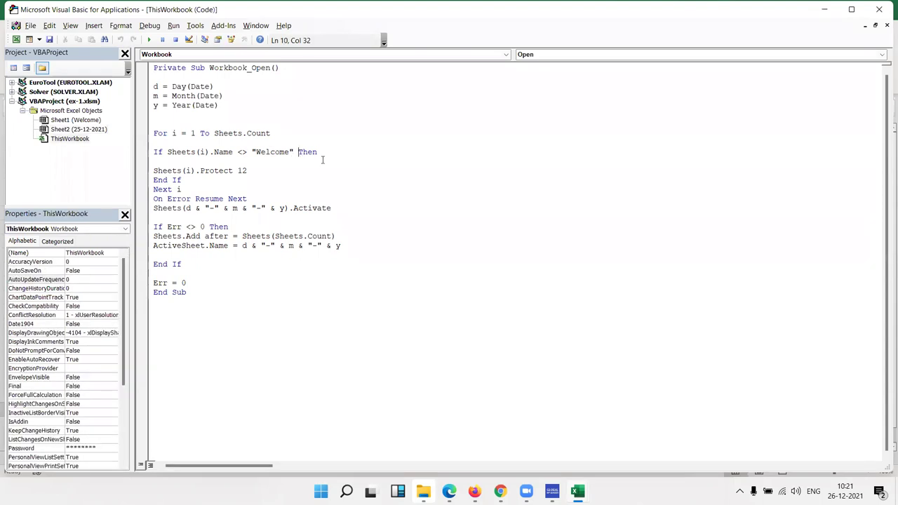
type("or")
left_click(370, 231)
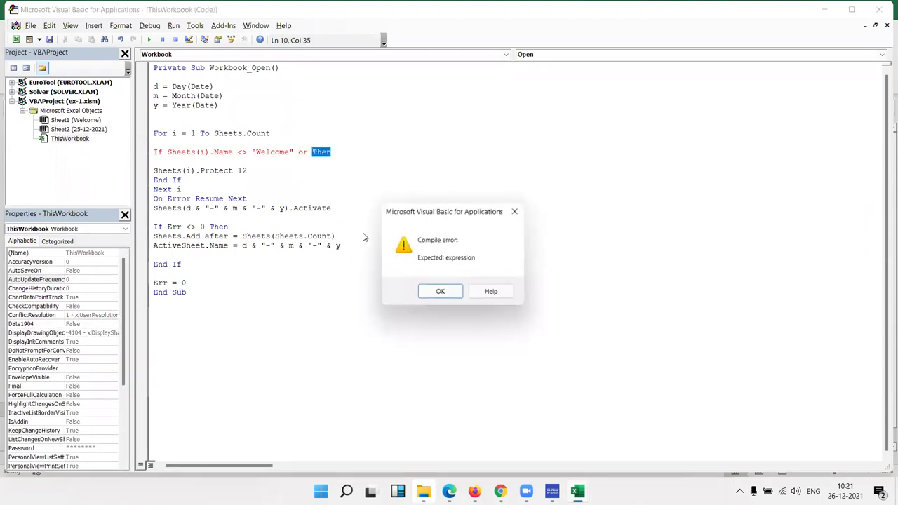
key("Return")
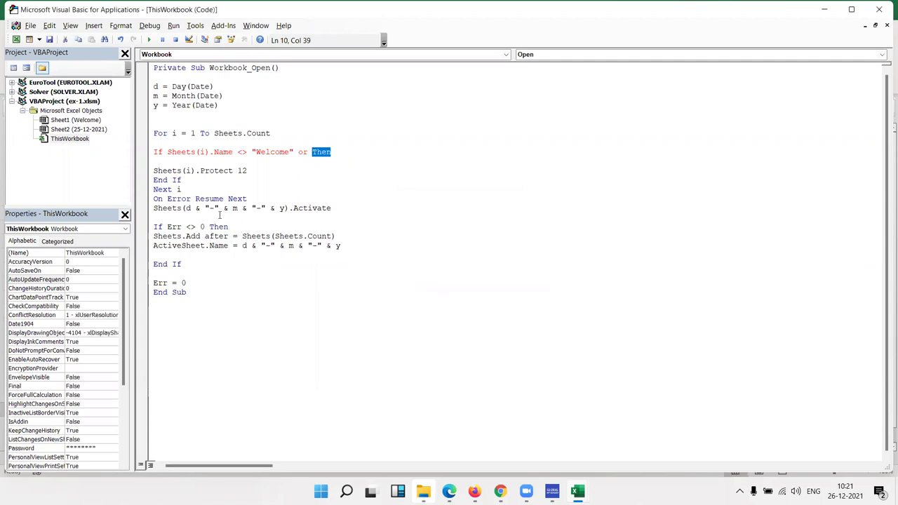
left_click_drag(154, 208, 289, 209)
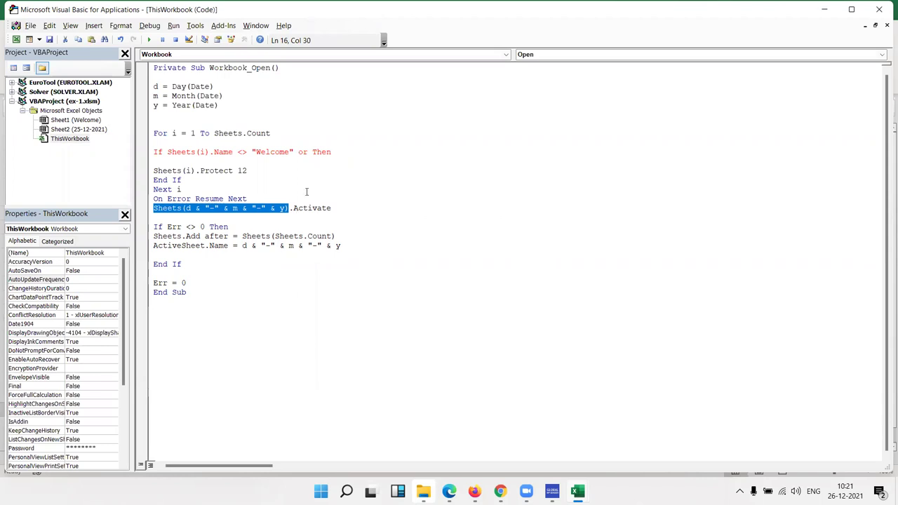
left_click(307, 151)
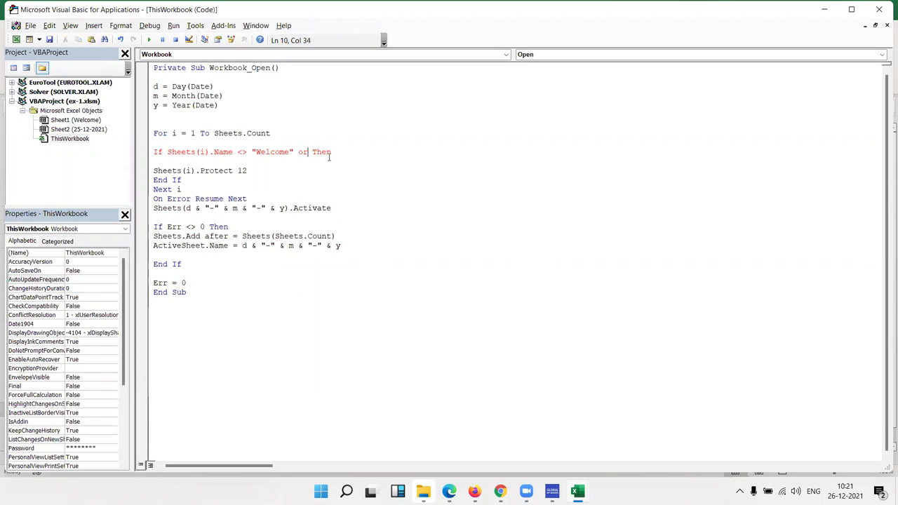
type("sheets")
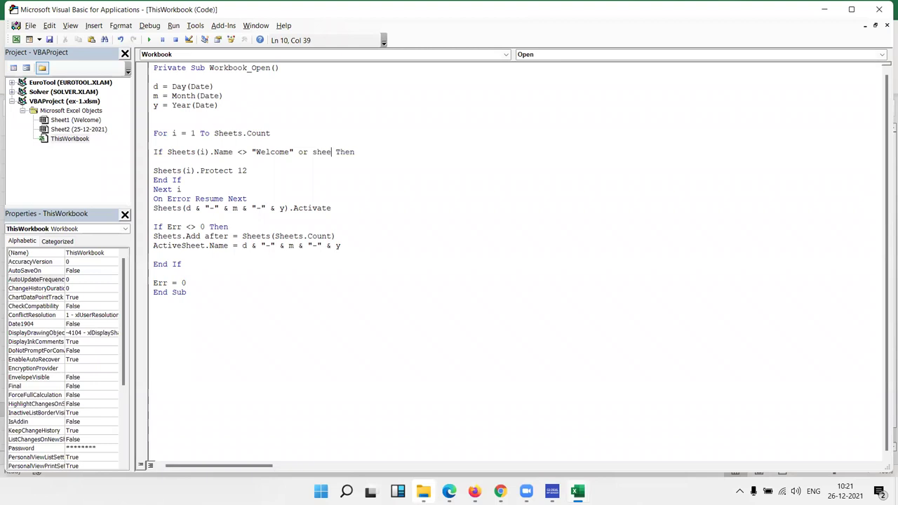
type("(")
type("i)")
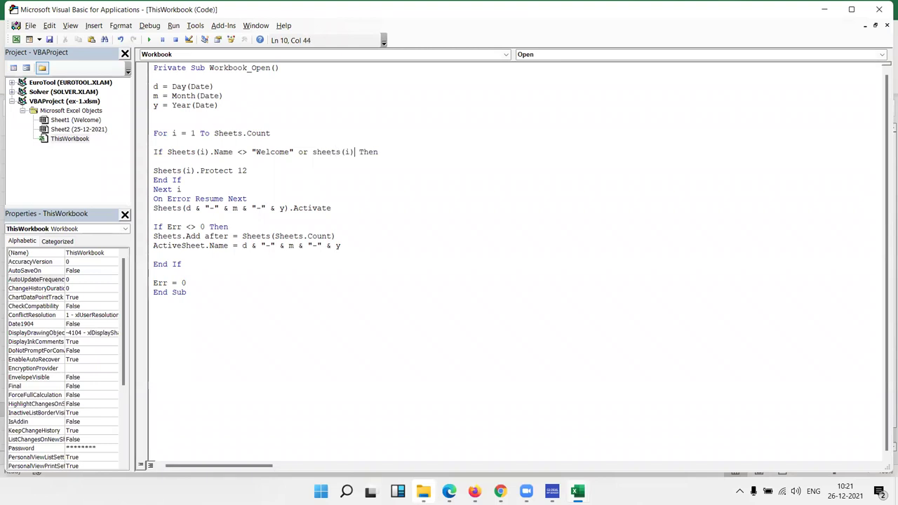
type(".name ")
type("=")
type("Sheets(d & \"-\" & m & \"-\" & y)")
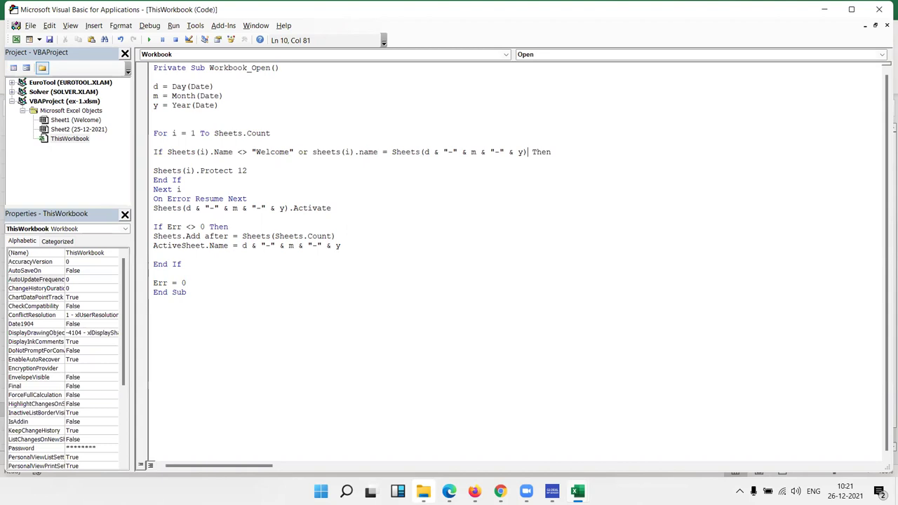
- Trim the pasted reference to d & "-" & m & "-" & y and close the editor
key("BackSpace")
left_click(329, 157)
key("Return")
key("Left")
key("Left")
key("Left")
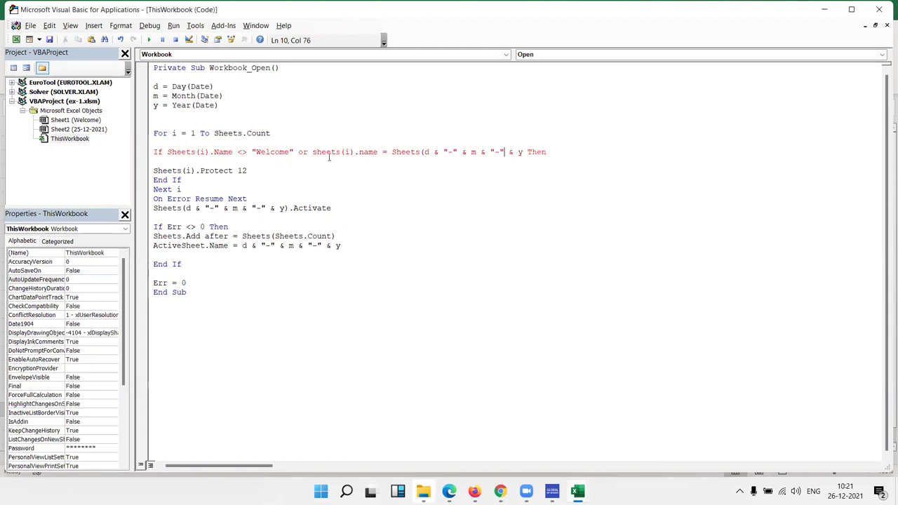
key("Left")
key("Left")
key("Left")
key("BackSpace")
key("BackSpace")
key("BackSpace")
key("BackSpace")
key("BackSpace")
key("BackSpace")
key("BackSpace")
key("BackSpace")
key("Down")
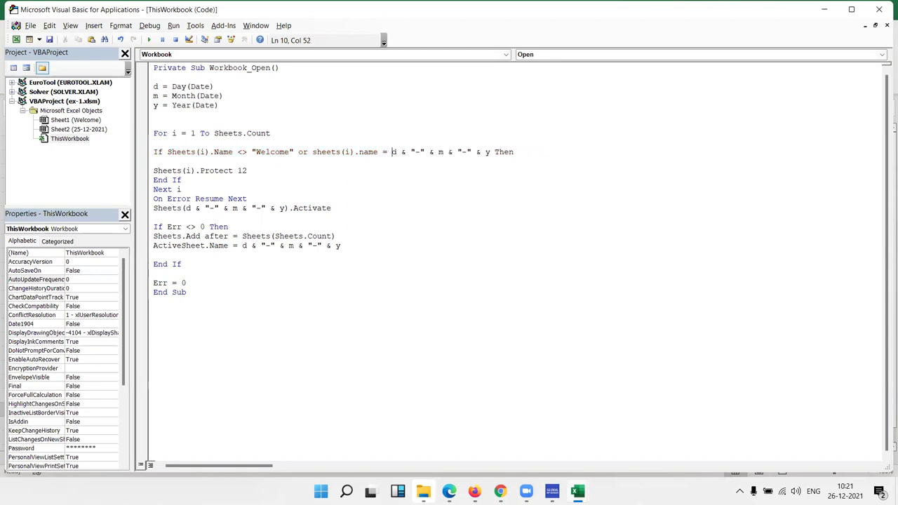
key("Down")
key("Down")
key("shift+Down")
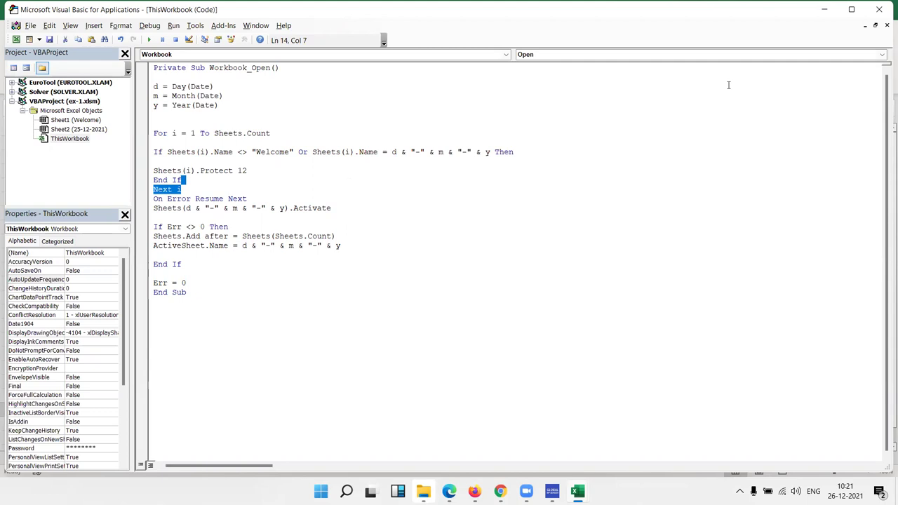
left_click(880, 9)
- Save ex-1 while closing it, then reopen the workbook
left_click(884, 15)
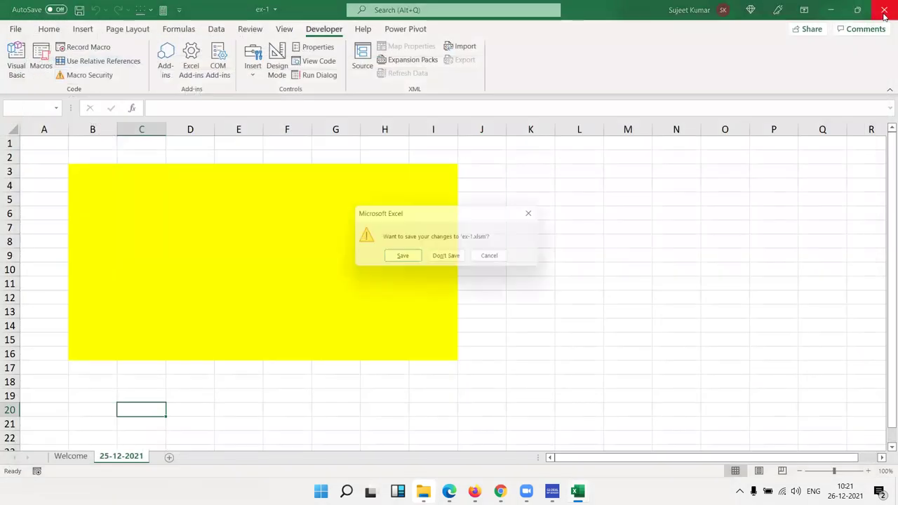
left_click(413, 256)
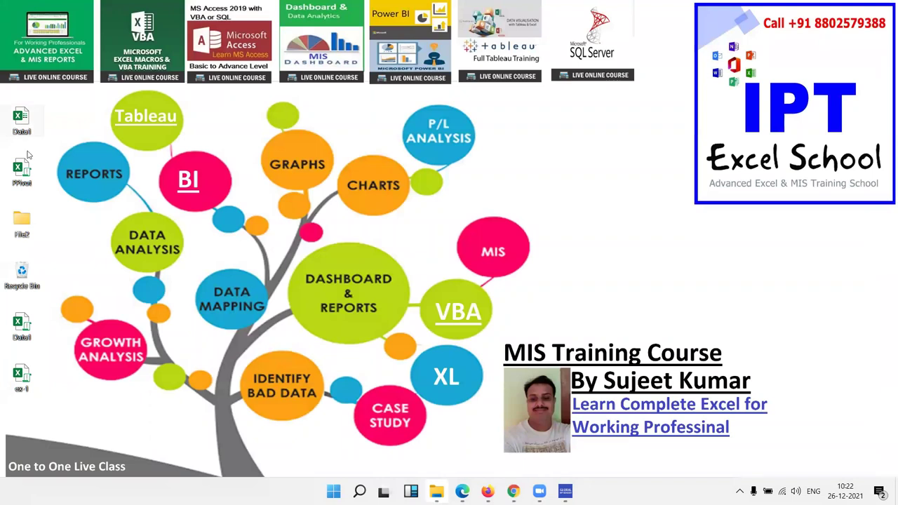
double_click(22, 377)
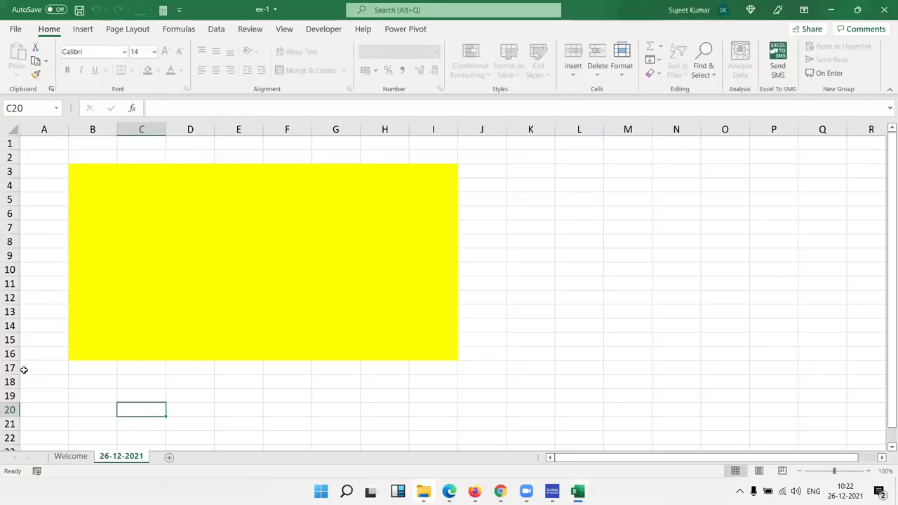
- Check the Welcome and 26-12-2021 sheets and confirm 26-12-2021 rejects cell edits
left_click(83, 460)
left_click(104, 457)
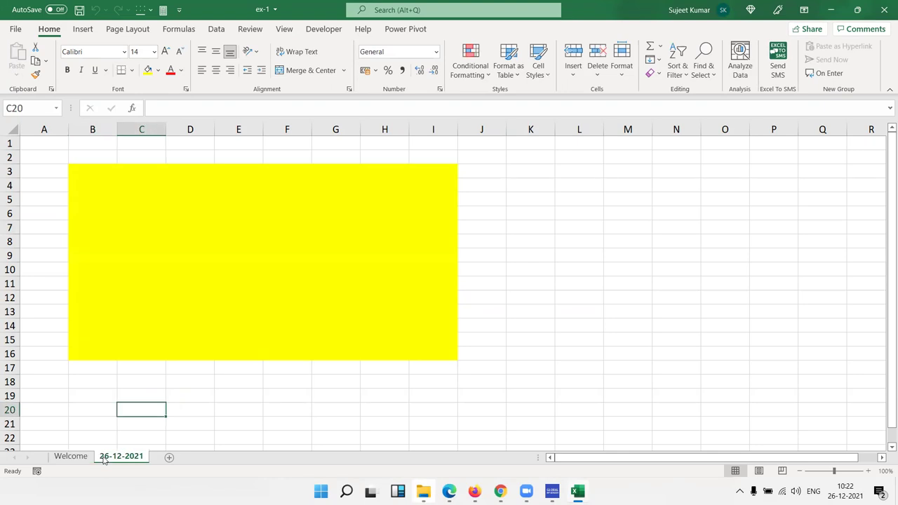
double_click(170, 377)
key("Return")
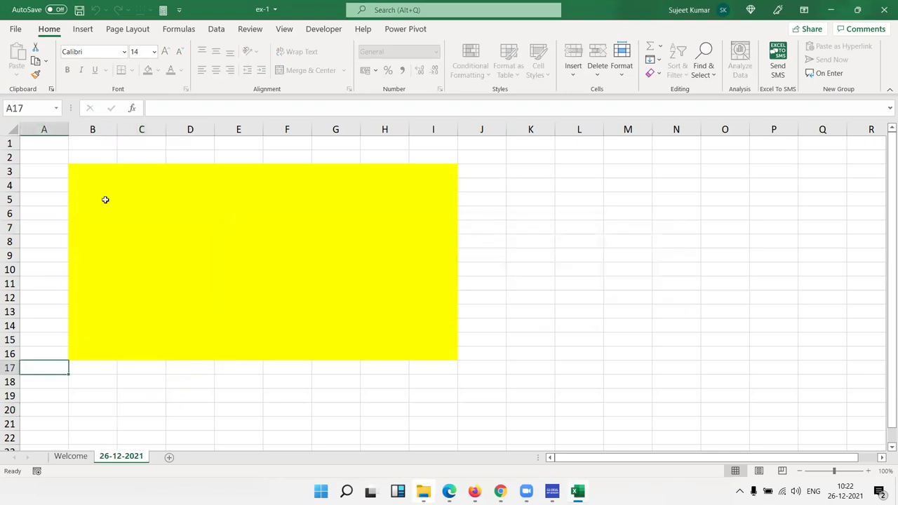
left_click(322, 30)
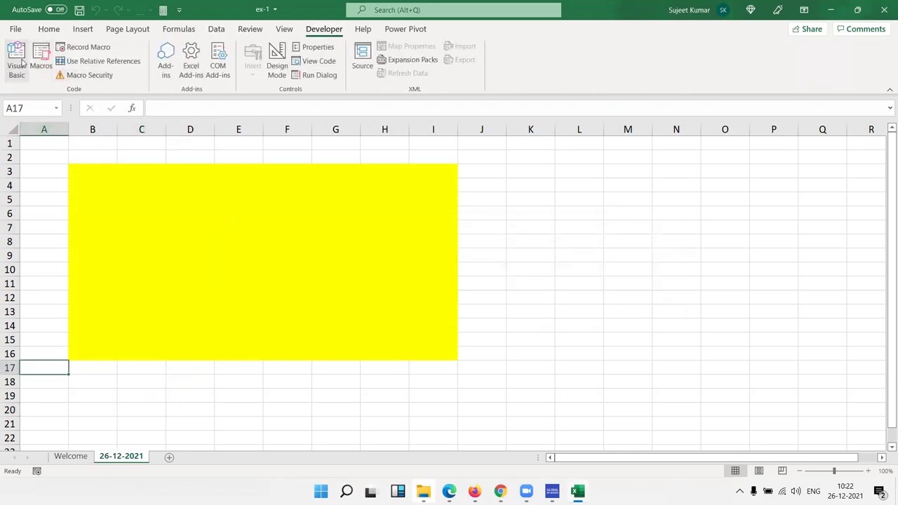
- Change the second test to Sheets(i).Name <> d & "-" & m & "-" & y
left_click(15, 59)
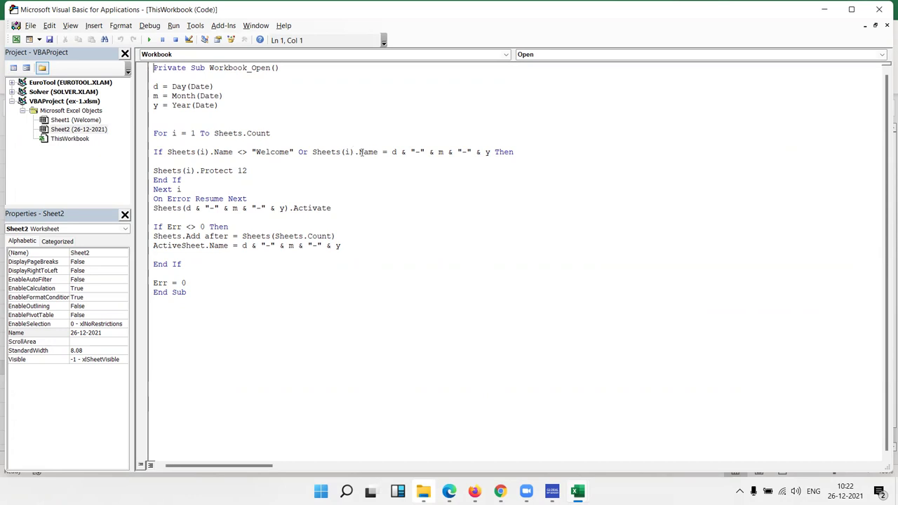
double_click(384, 152)
type("<>")
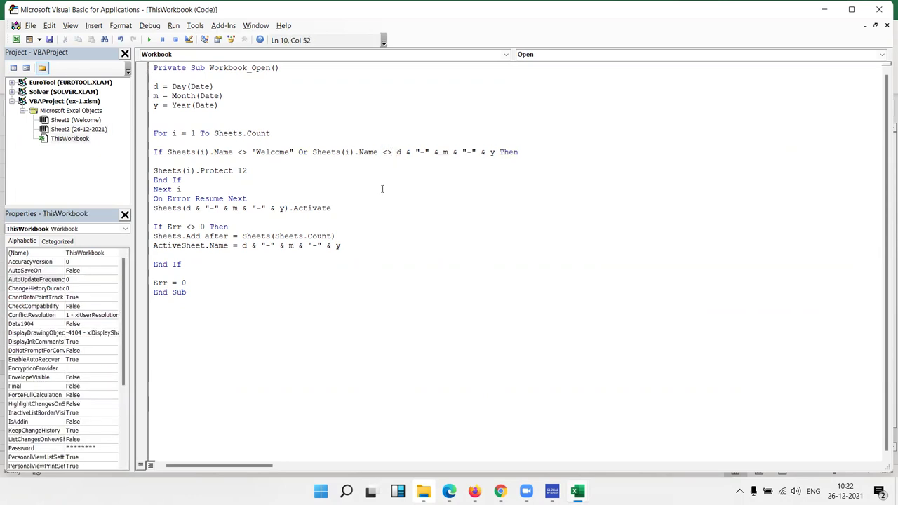
left_click(378, 208)
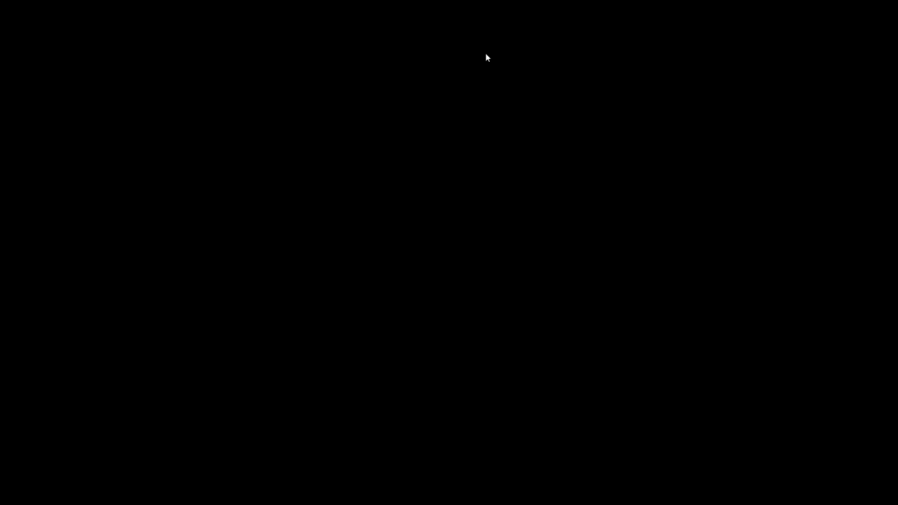
- Add a blank line above End If and review the Activate line's date-name expression
key("Return")
key("Up")
key("Up")
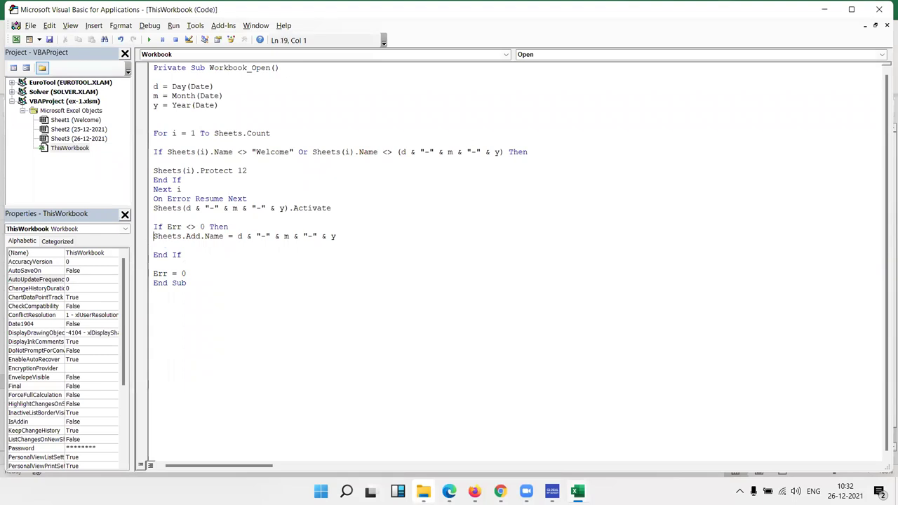
left_click_drag(153, 226, 154, 237)
left_click(172, 237)
left_click(283, 208)
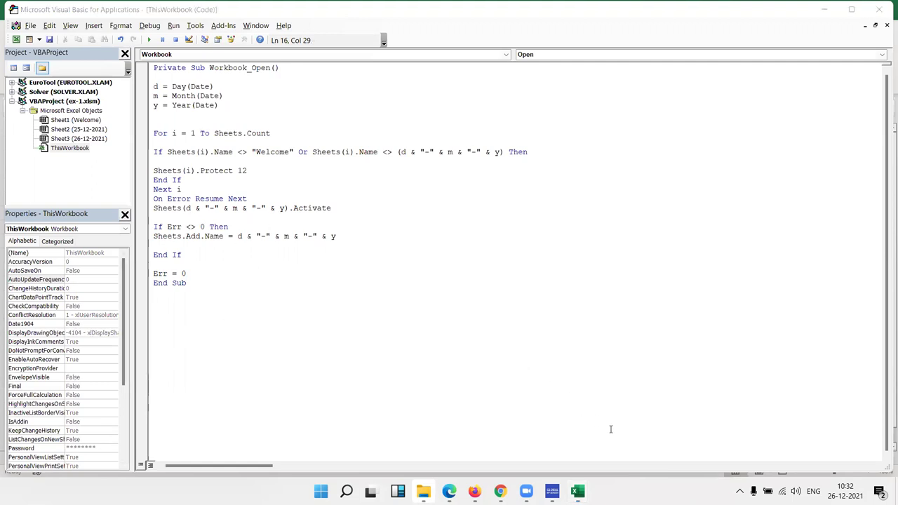
mouse_move(185, 208)
left_mouse_down()
mouse_move(299, 216)
mouse_move(290, 208)
left_mouse_up()
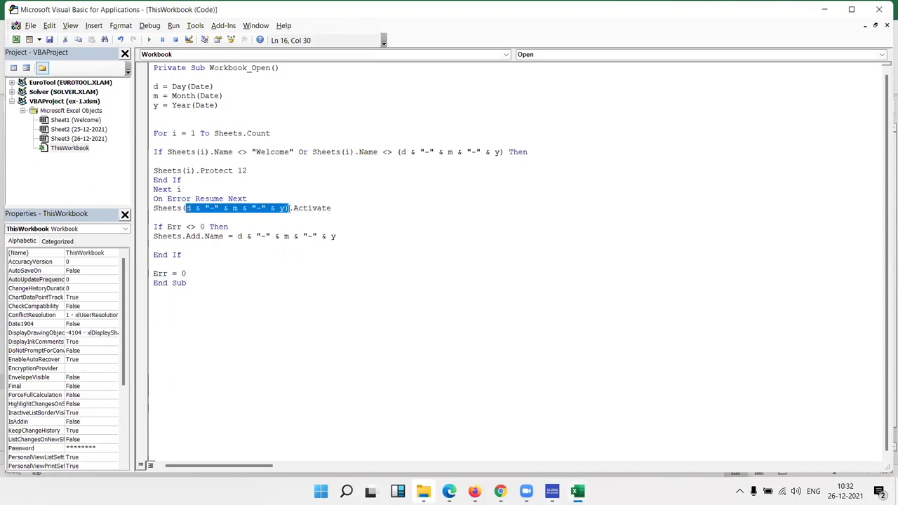
double_click(326, 211)
left_click(339, 210)
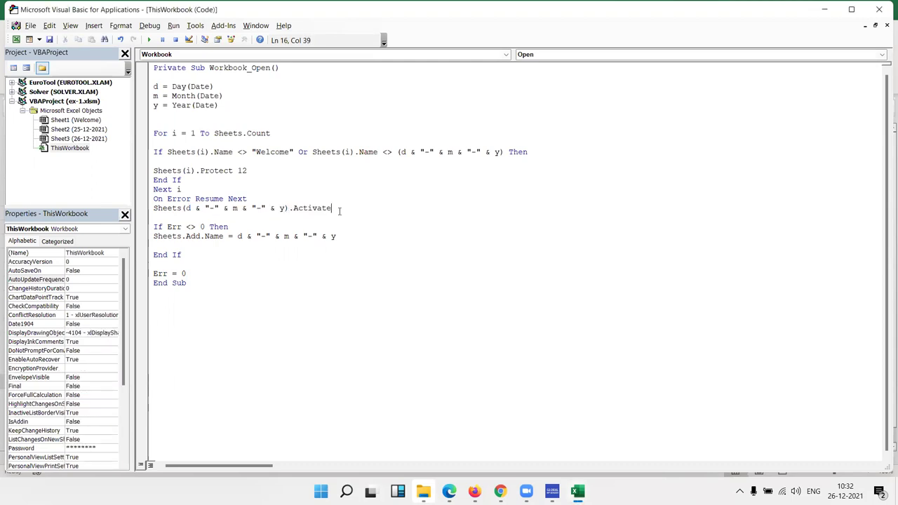
left_click_drag(339, 210, 153, 208)
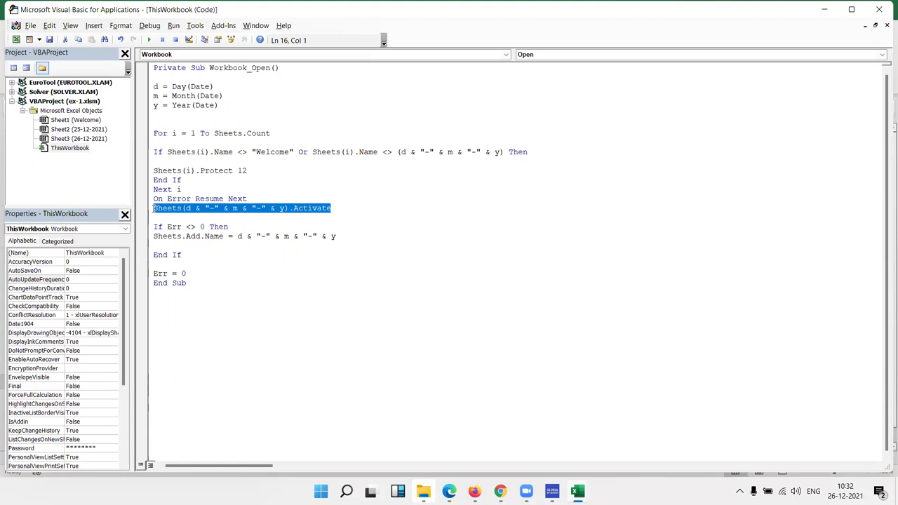
- Inspect the If Err <> 0 test and insert an empty line after Sheets.Add.Name
double_click(173, 228)
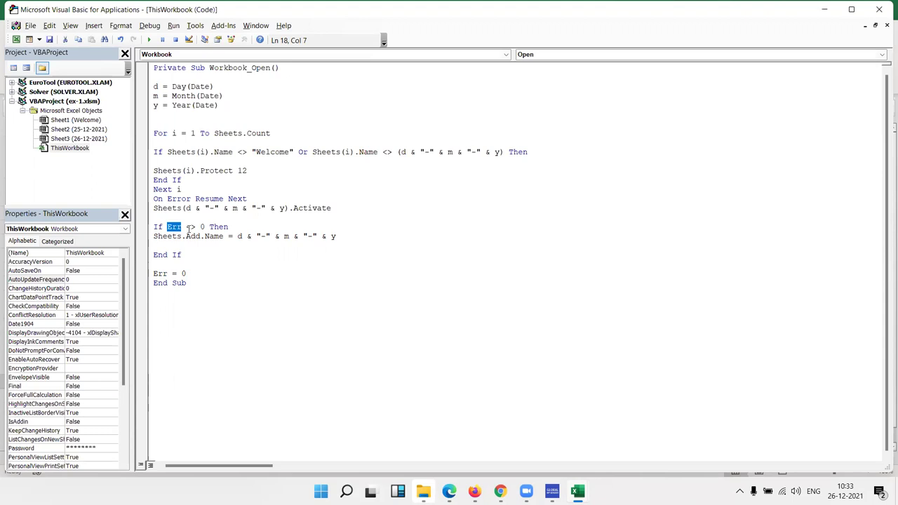
key("Left")
left_click_drag(204, 227, 166, 227)
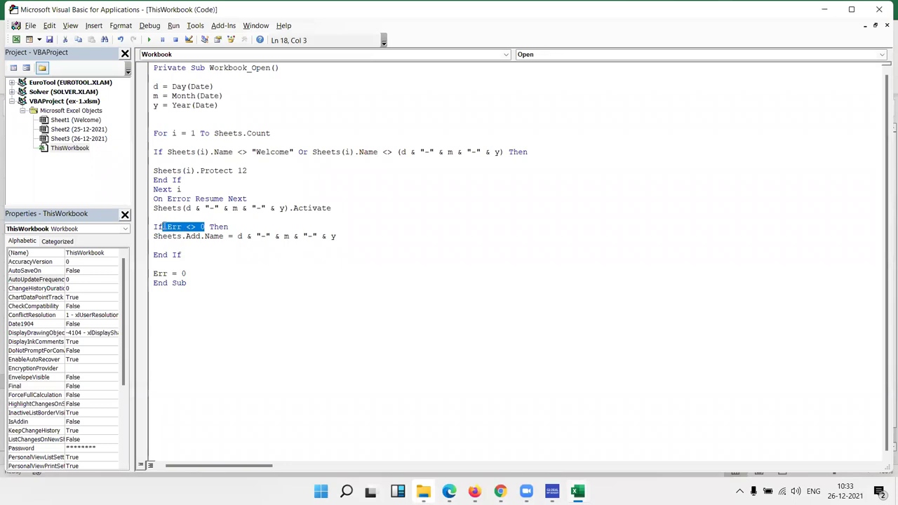
left_click_drag(153, 208, 154, 221)
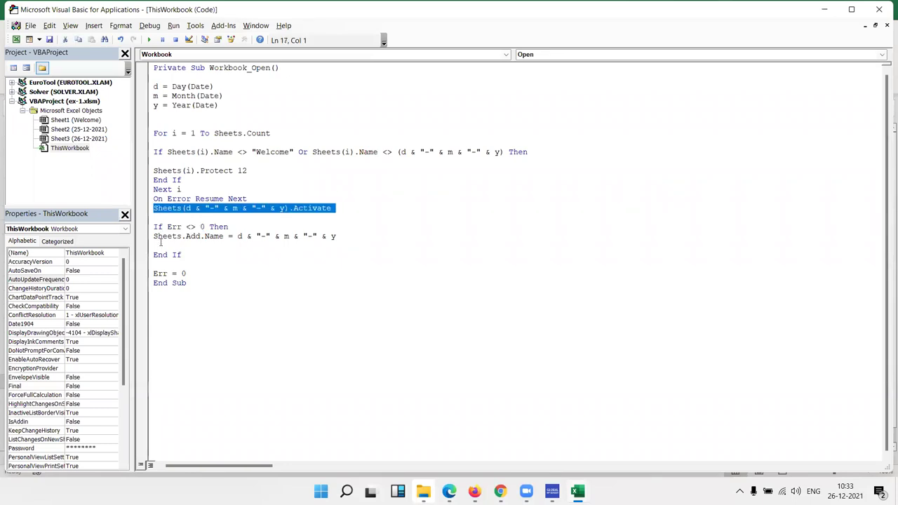
left_click(160, 238)
left_click(201, 237)
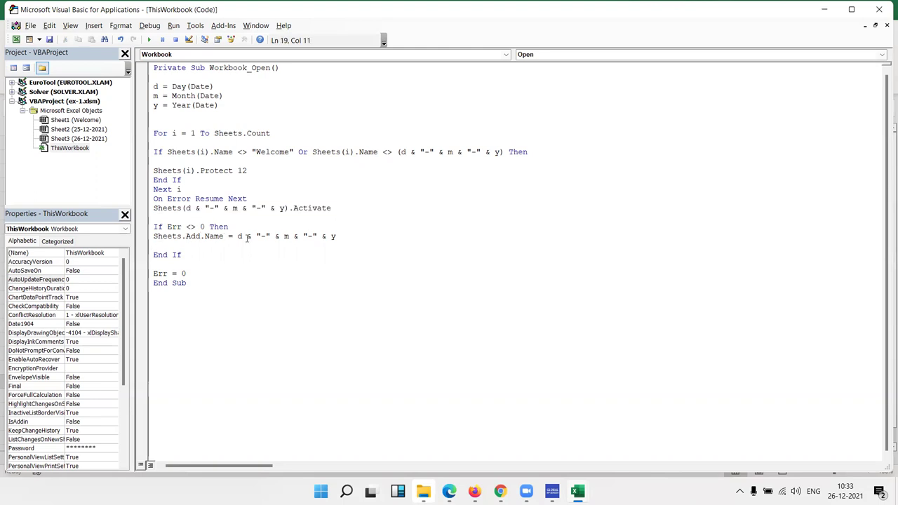
left_click_drag(237, 237, 340, 237)
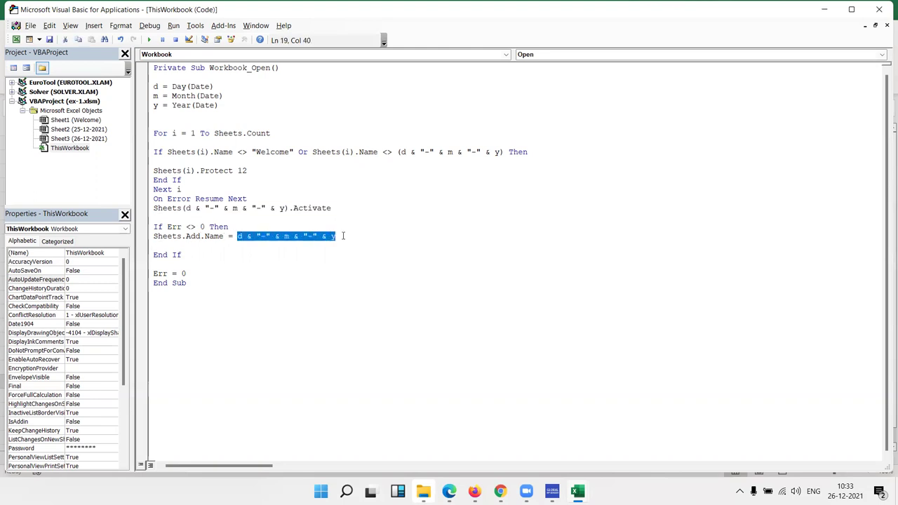
left_click(350, 241)
key("Return")
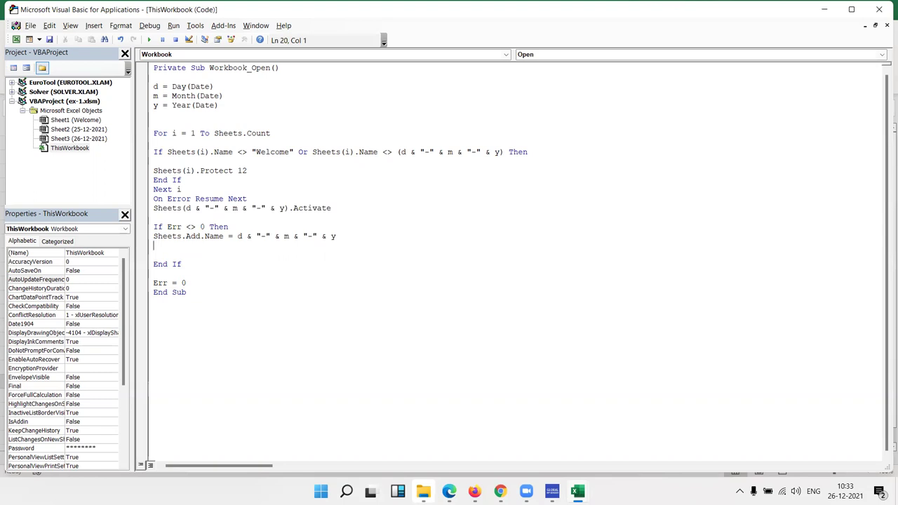
- Start the new line as Sheets(d & "-" & m & "-" & y).Move using the copied date expression
type("sheet")
type("s")
type("(")
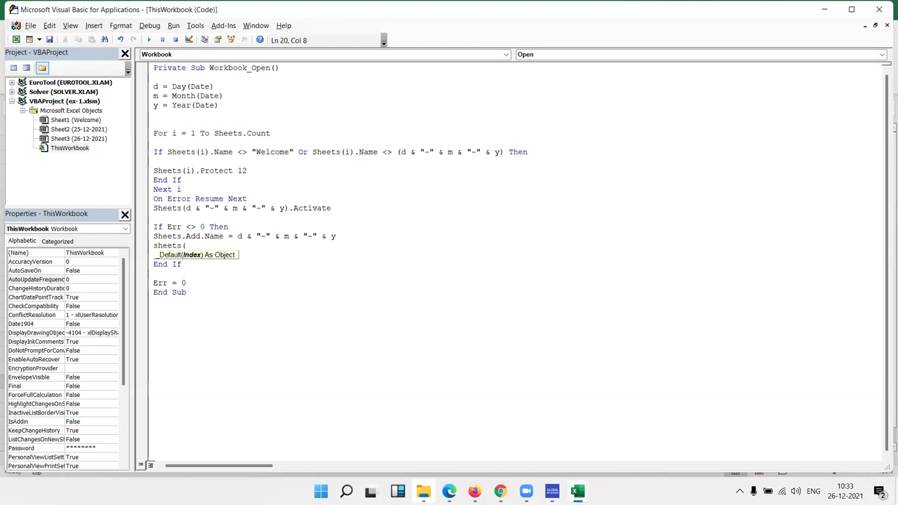
left_click(238, 236)
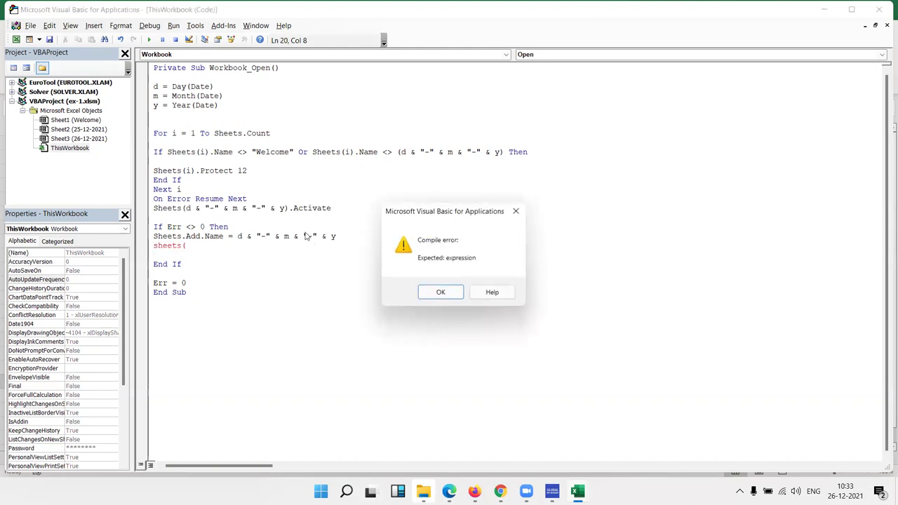
left_click(435, 294)
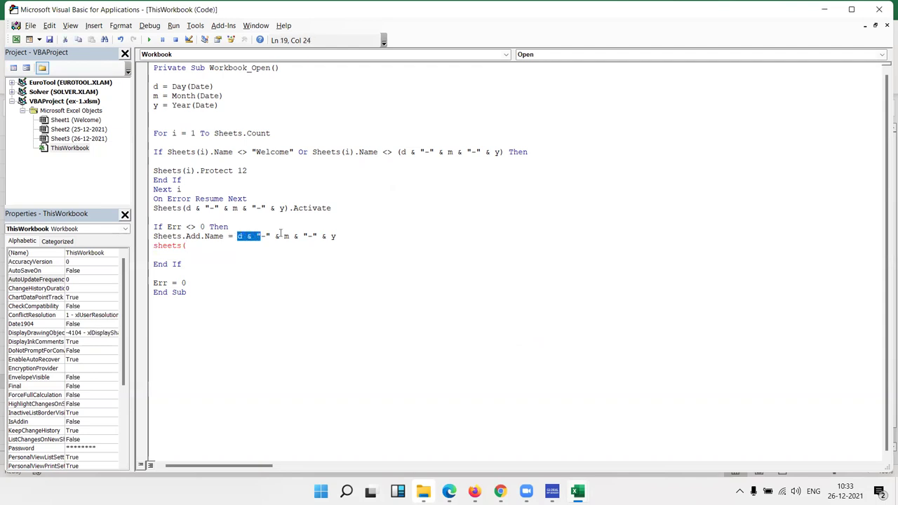
left_click_drag(237, 236, 339, 236)
key("ctrl+c")
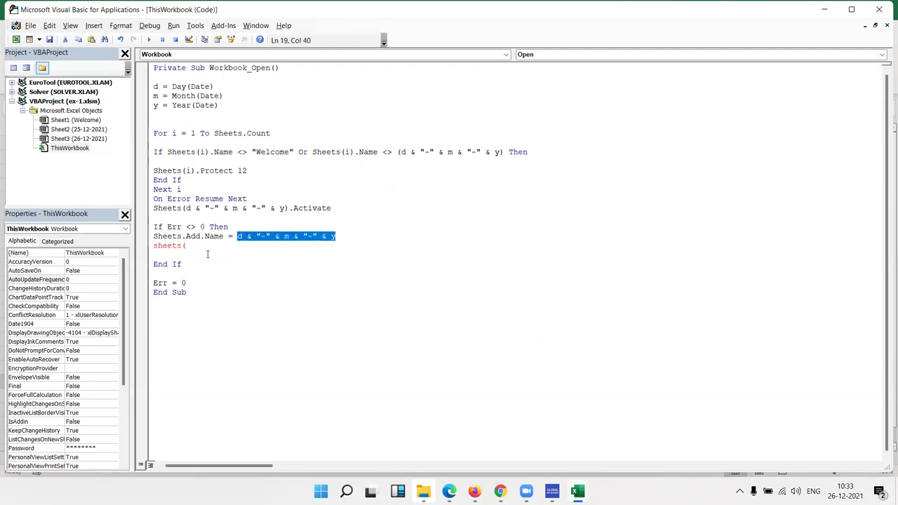
left_click(205, 252)
left_click(203, 246)
key("ctrl+v")
type(").move")
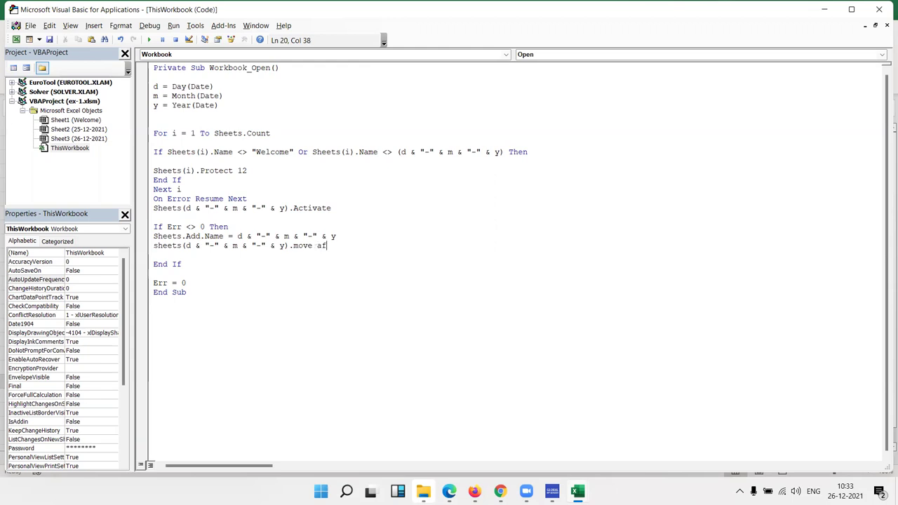
key("BackSpace")
type(",")
key("BackSpace")
- Complete the Move statement with , Sheets(Sheets.Count) so the sheet goes last
left_click(240, 237)
key("Return")
double_click(242, 236)
left_click(334, 246)
type("sheets")
type(")")
key("BackSpace")
type("(sheets")
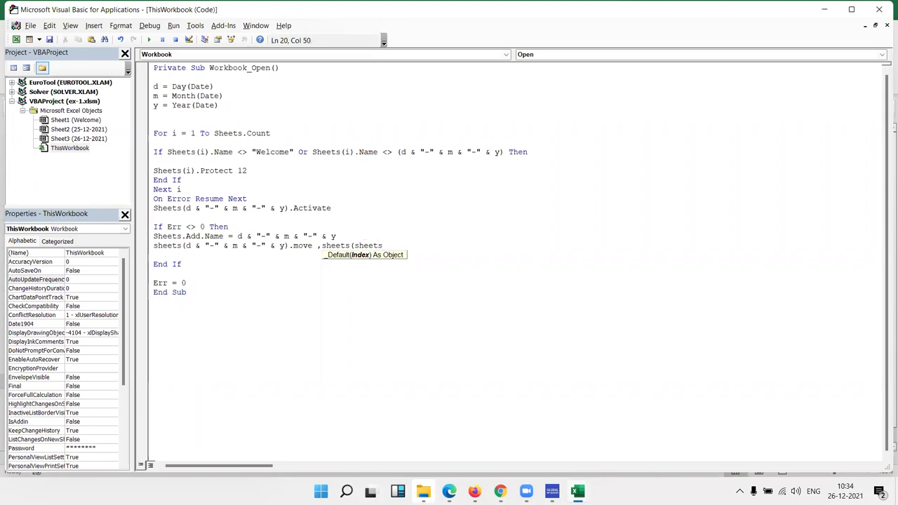
type(".count")
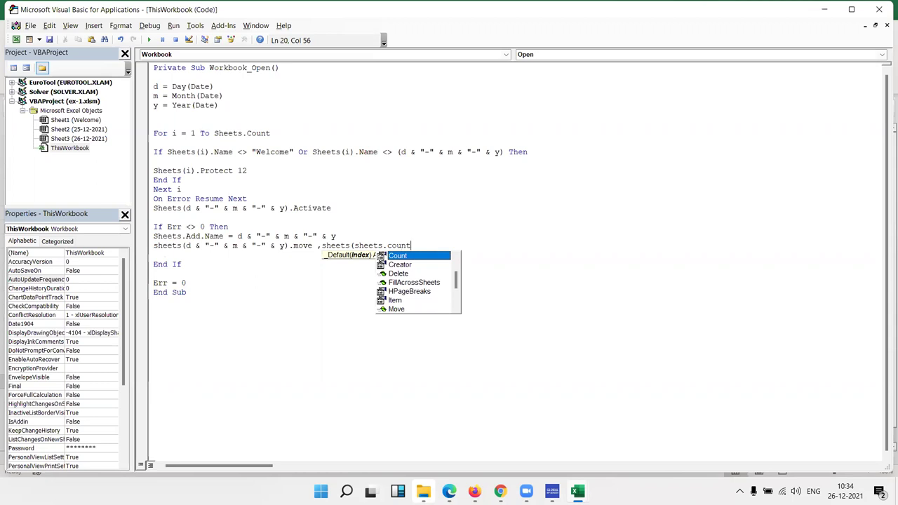
key("Tab")
type(")")
key("Down")
key("Delete")
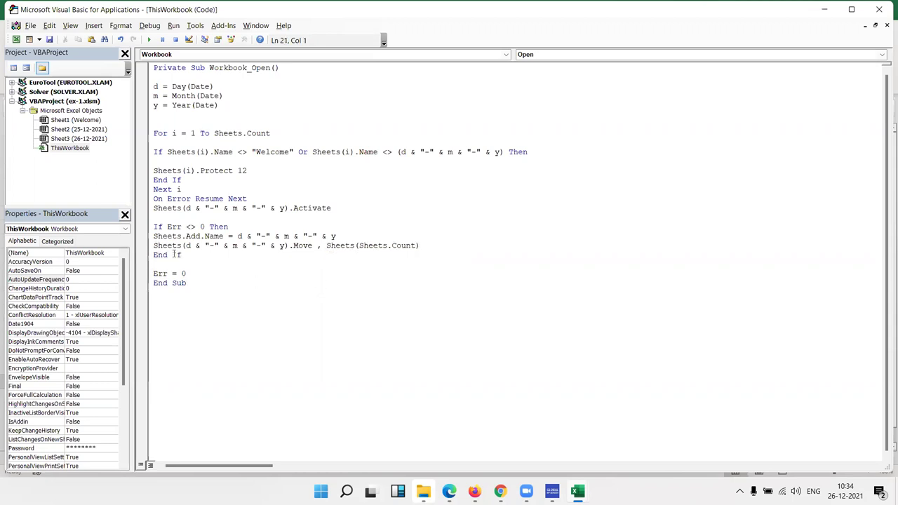
- Delete the 26-12-2021 sheet, save the workbook and close Excel
left_click(883, 16)
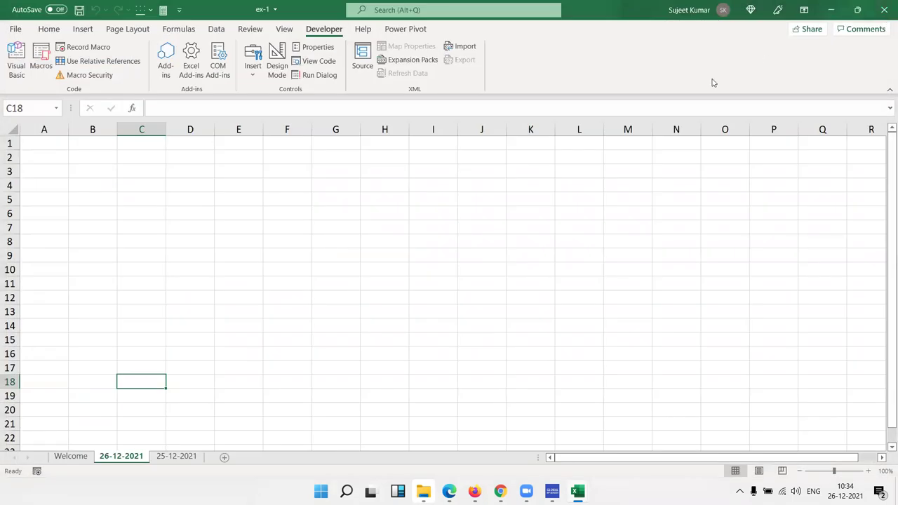
right_click(128, 461)
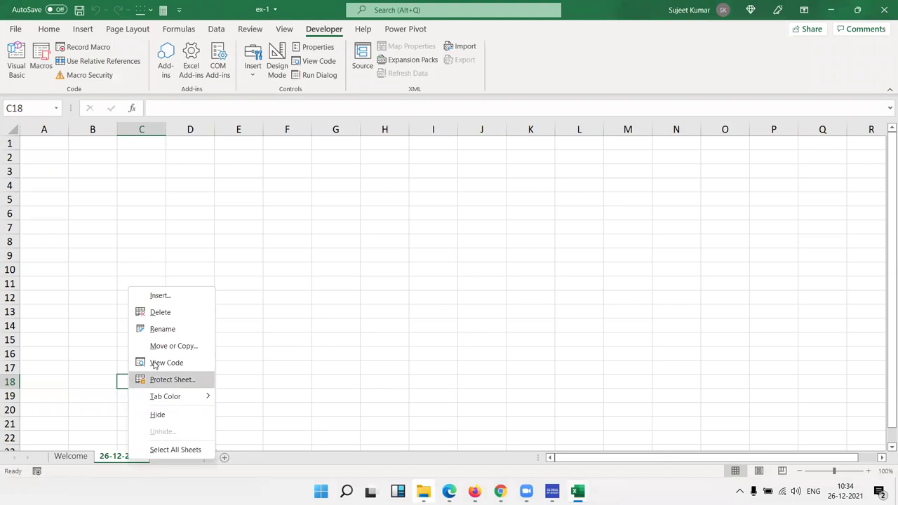
left_click(161, 313)
left_click(430, 276)
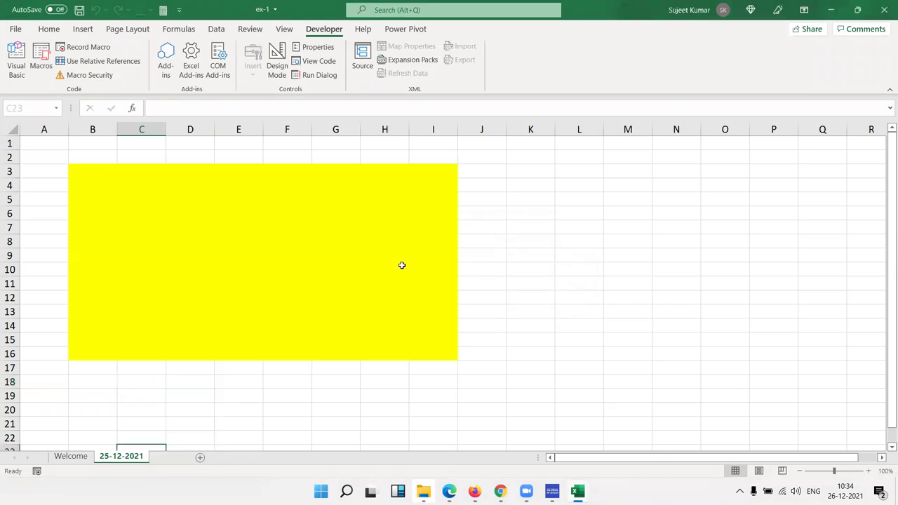
left_click(79, 10)
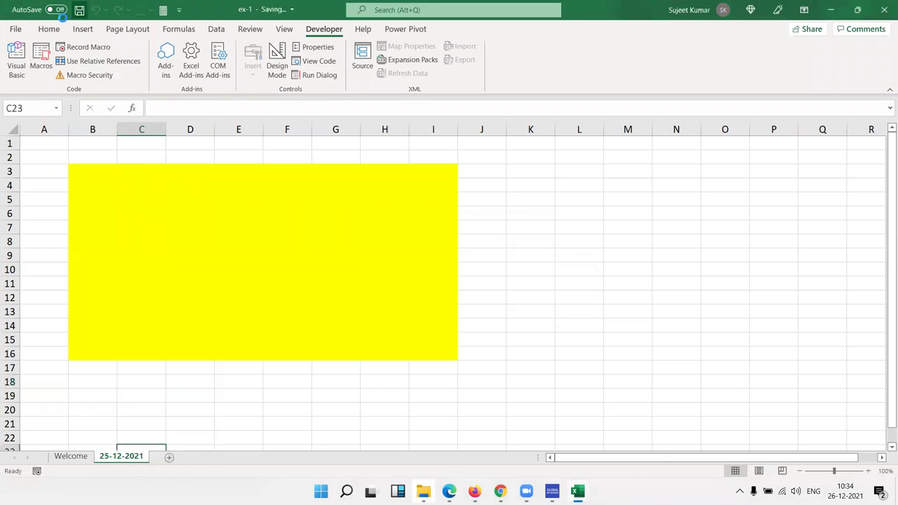
left_click(885, 9)
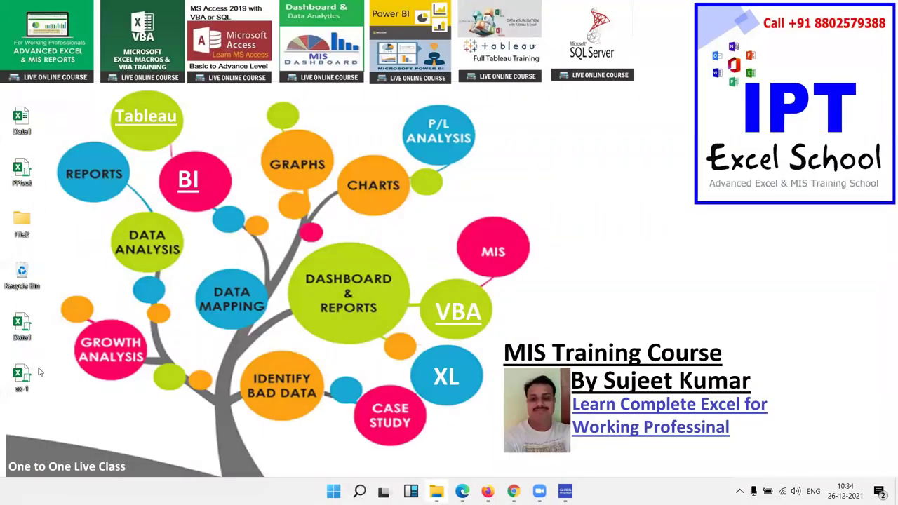
- Reopen ex-1 and confirm cells on the 25-12-2021 sheet refuse edits
double_click(26, 376)
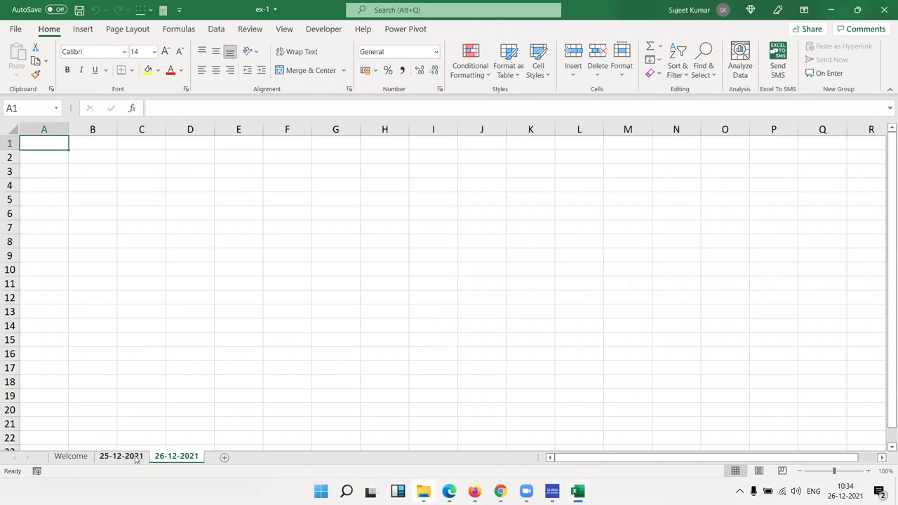
left_click(120, 456)
left_click(162, 338)
double_click(162, 338)
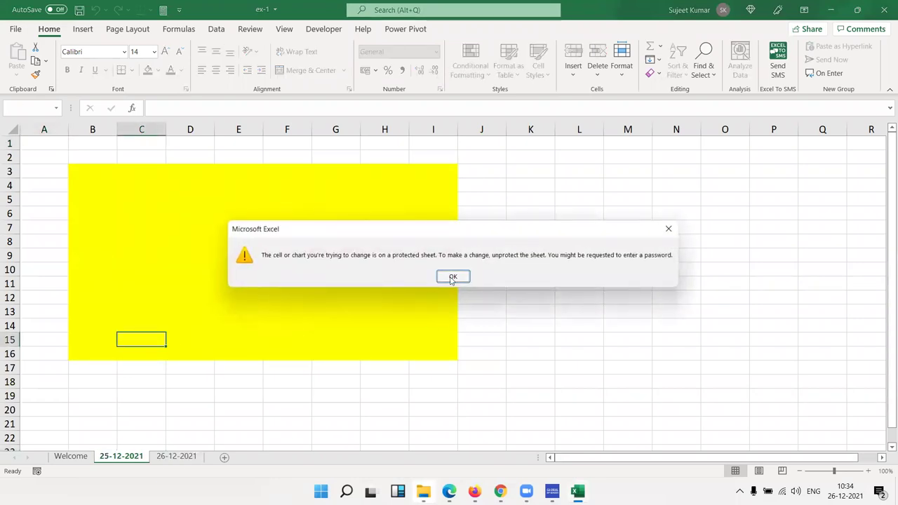
left_click(454, 277)
left_click(522, 285)
double_click(521, 285)
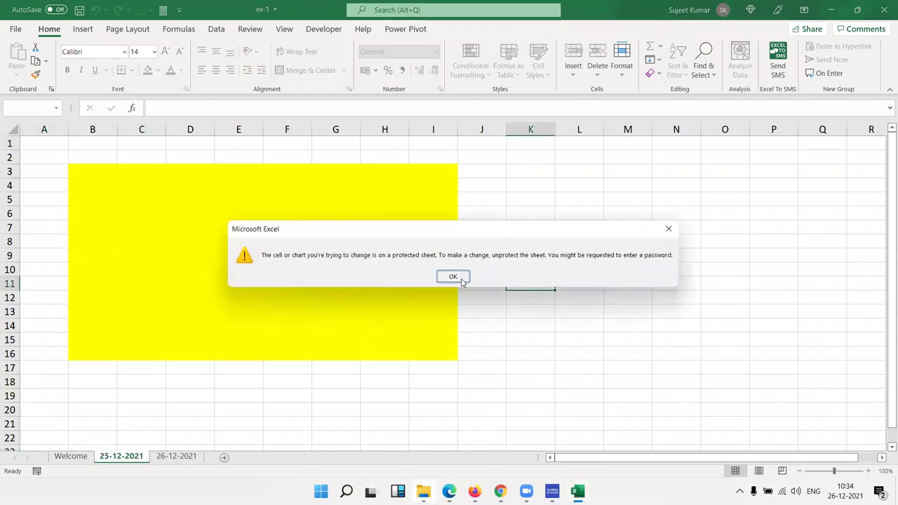
left_click(459, 277)
left_click(489, 334)
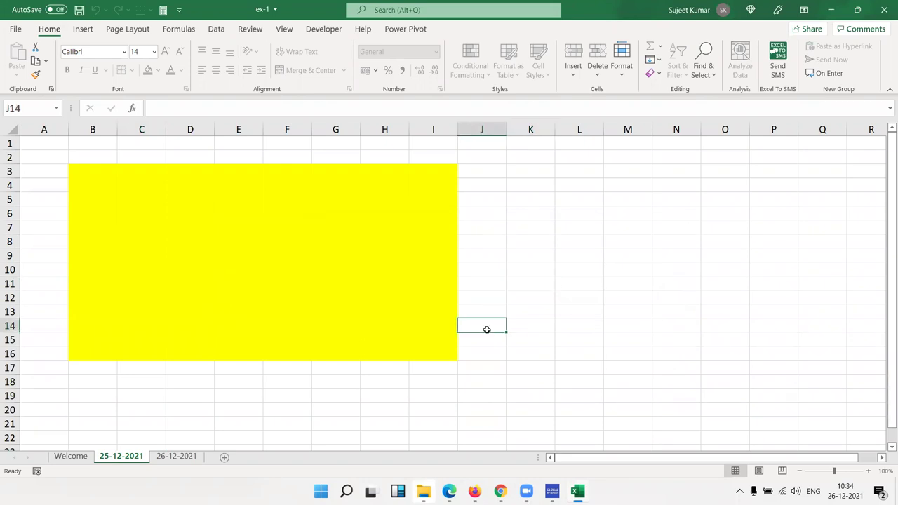
- Check the recreated 26-12-2021 sheet at the end, then close ex-1 saving changes
left_click(190, 457)
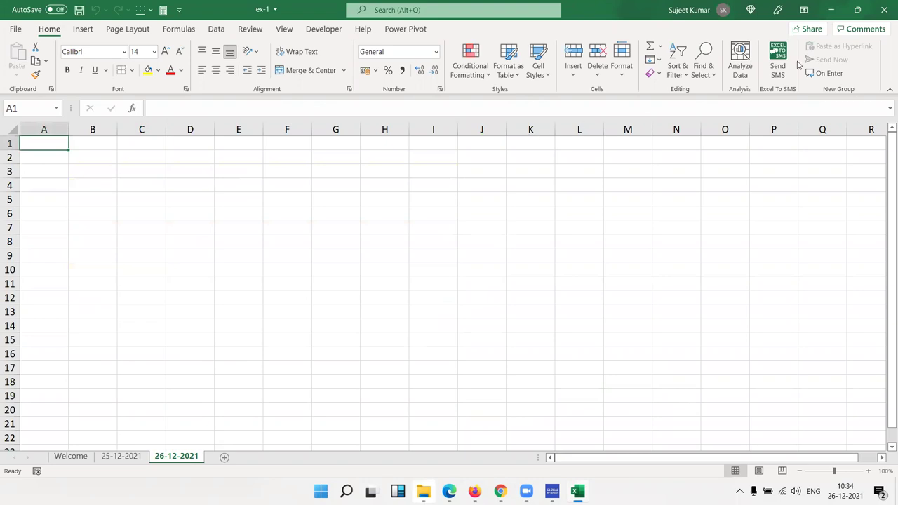
left_click(884, 10)
left_click(401, 254)
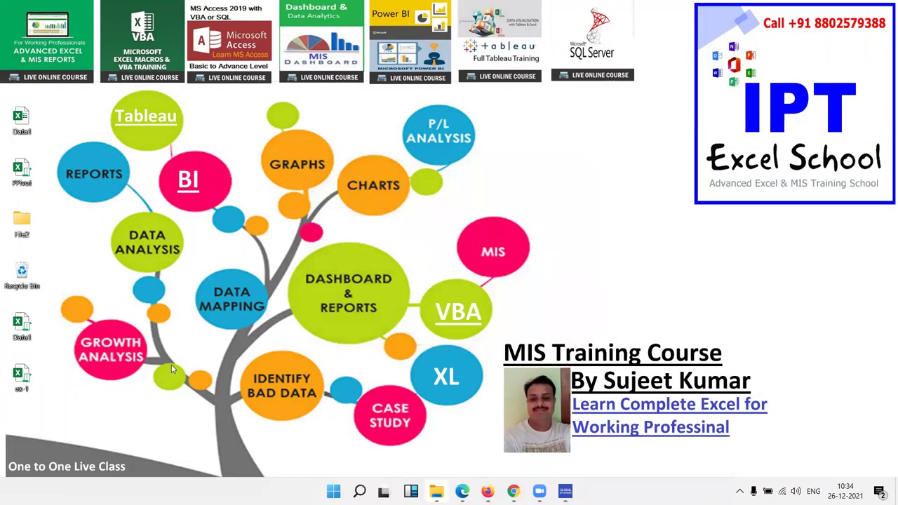
- Reopen ex-1 and find cells D14, G9 and F11 on 26-12-2021 all refuse edits
double_click(22, 382)
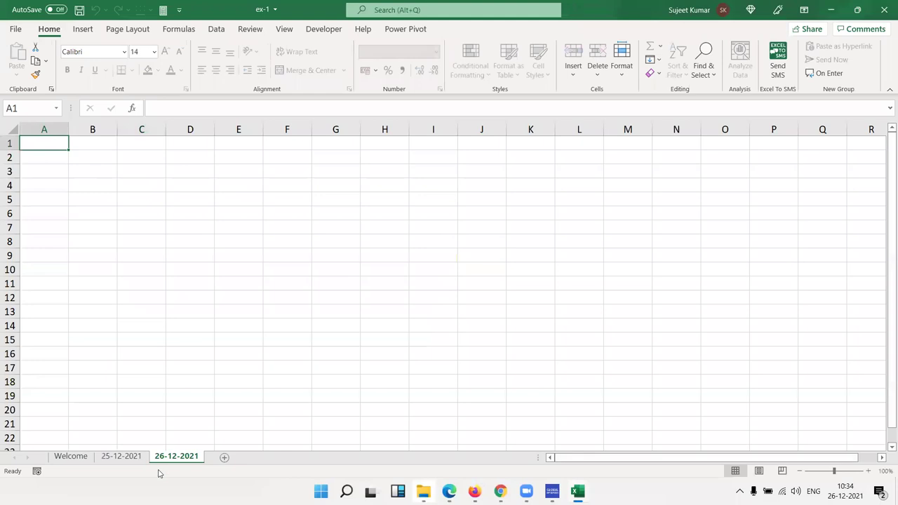
double_click(204, 324)
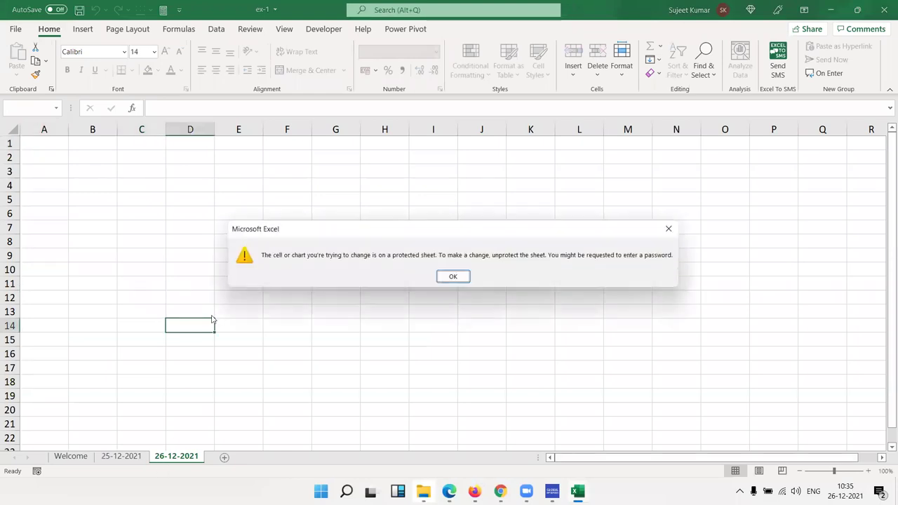
left_click(461, 277)
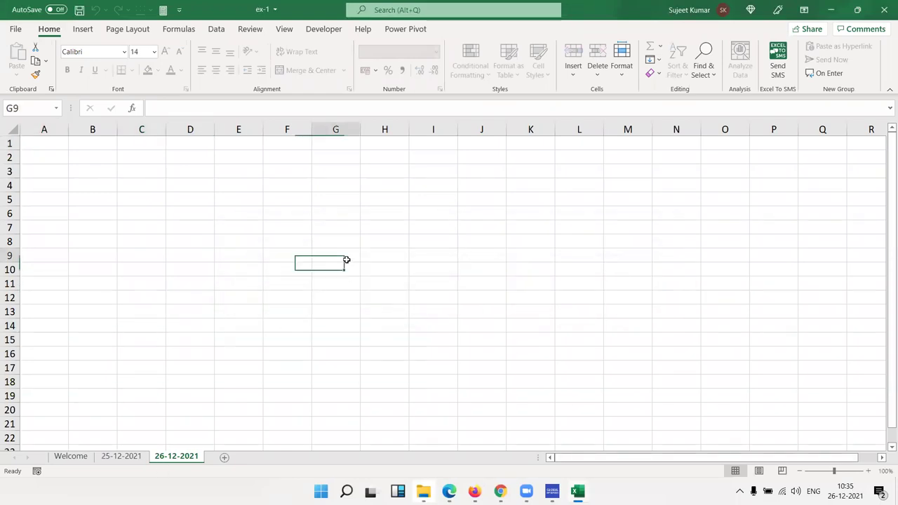
double_click(345, 257)
left_click(451, 277)
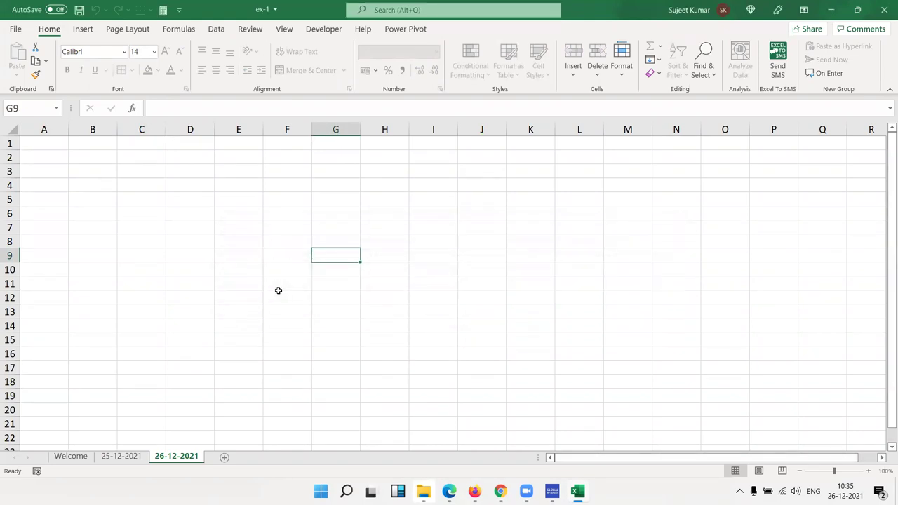
double_click(278, 290)
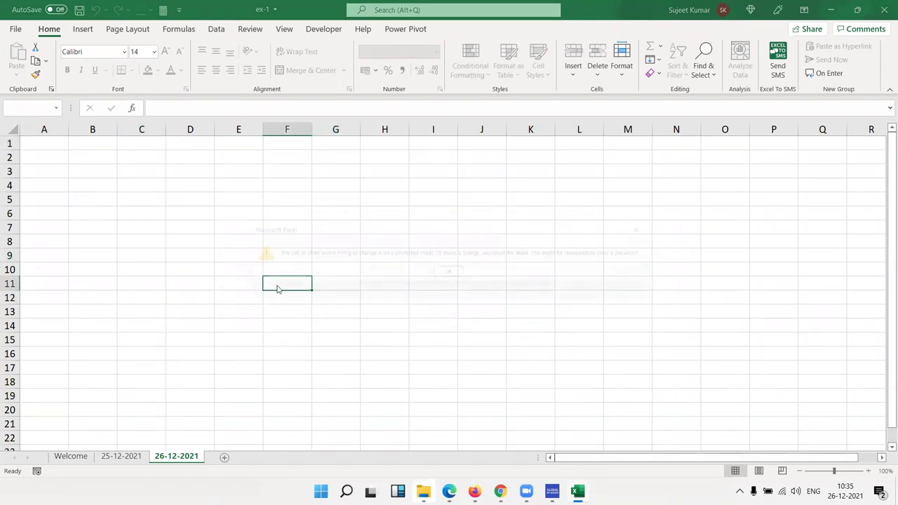
left_click(455, 277)
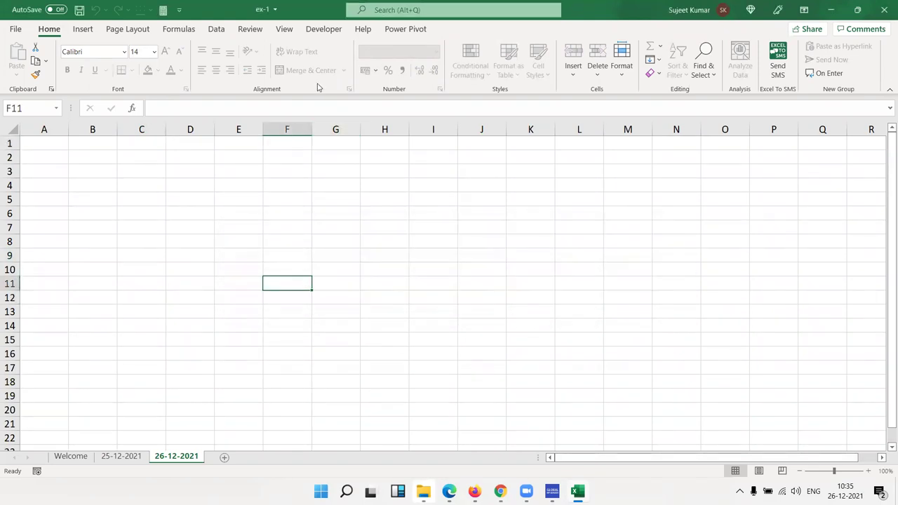
left_click(323, 28)
- Replace Or with And between the Welcome and date-name tests, then show the desktop
left_click(16, 62)
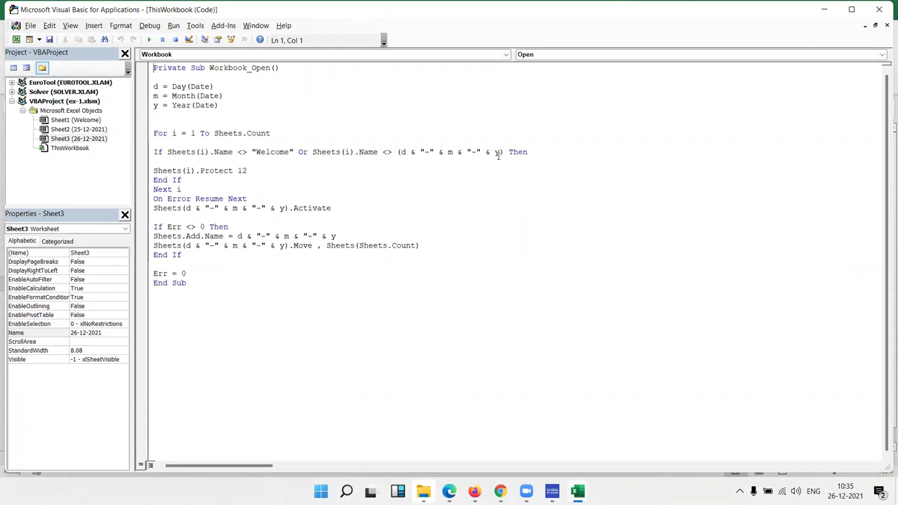
double_click(304, 152)
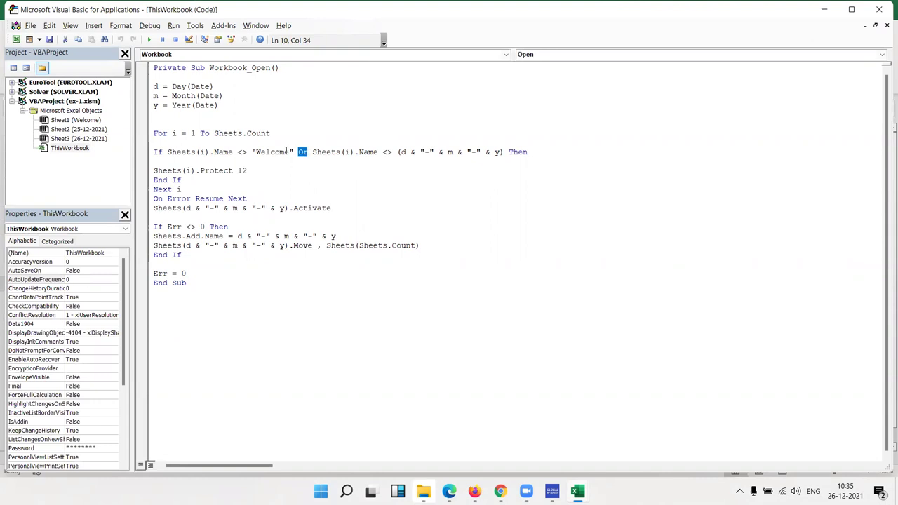
double_click(286, 151)
left_click(298, 151)
double_click(298, 151)
type("and")
left_click(411, 175)
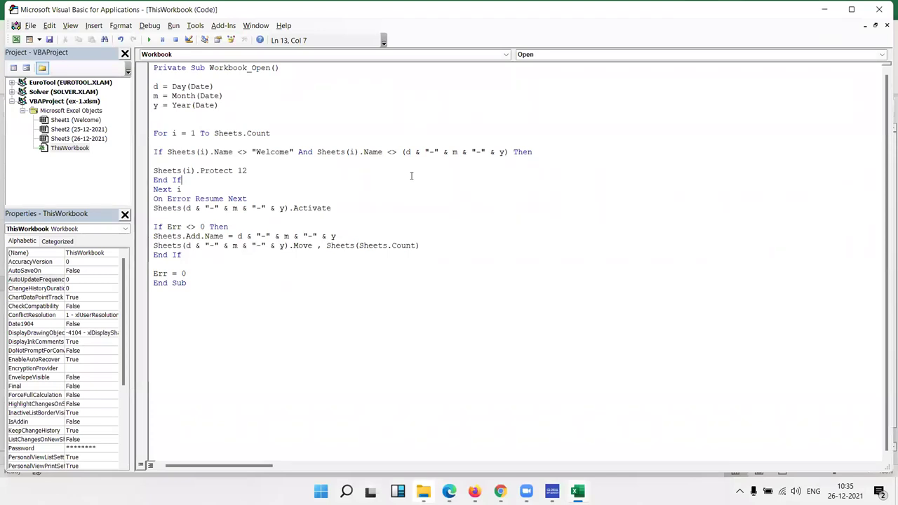
key("super+d")
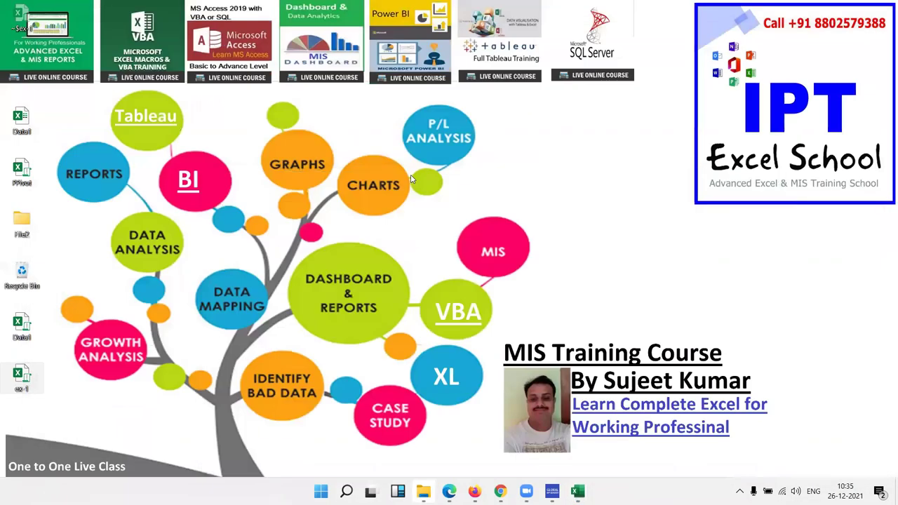